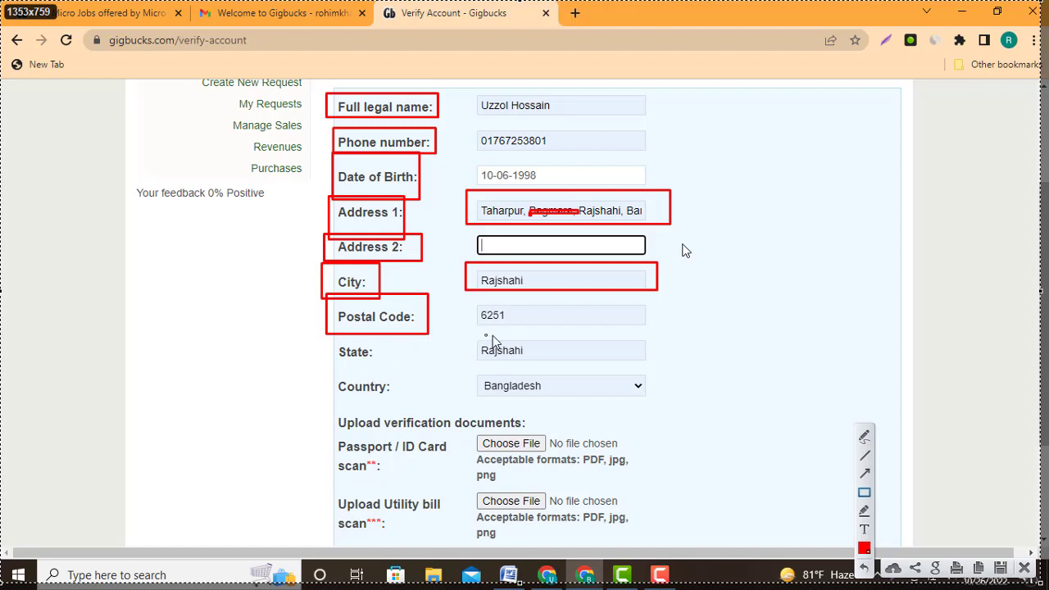
- Outline the State and Country labels and values, plus the Postal Code value, with red rectangles on the screen capture
drag(326, 338, 380, 371)
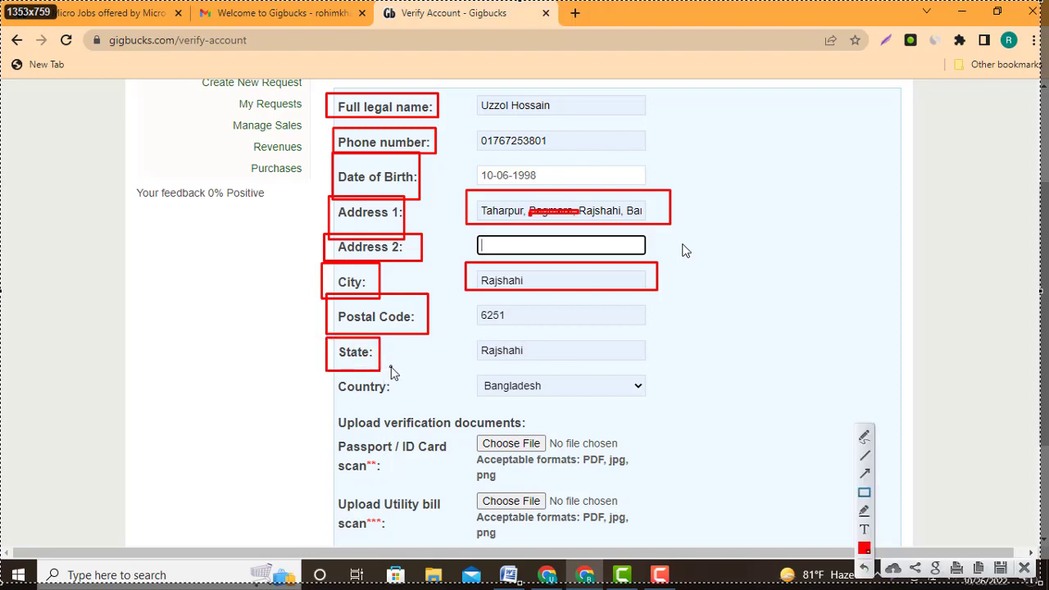
drag(464, 338, 651, 365)
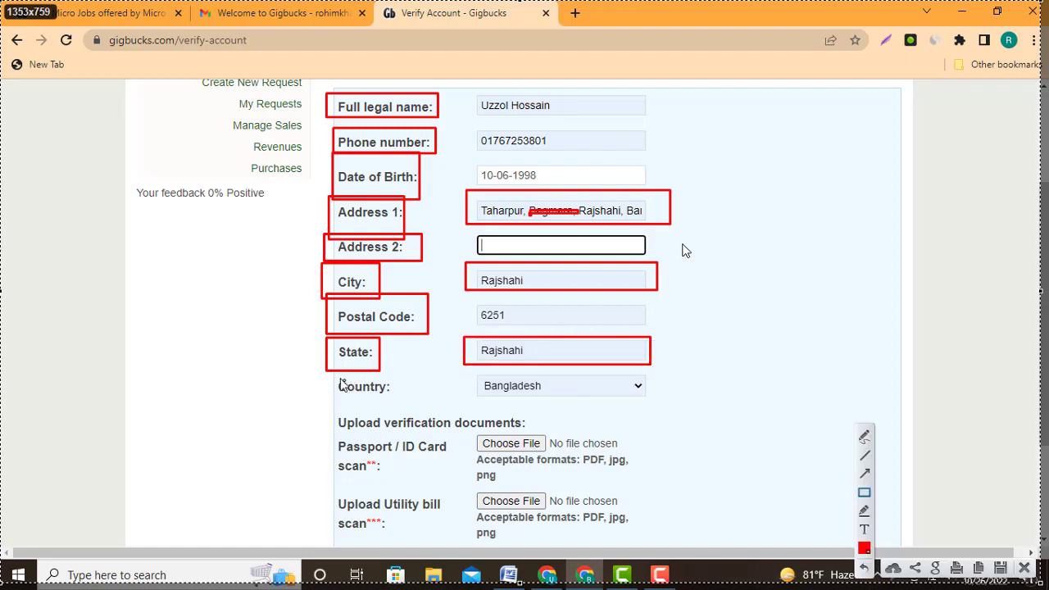
drag(320, 365, 410, 406)
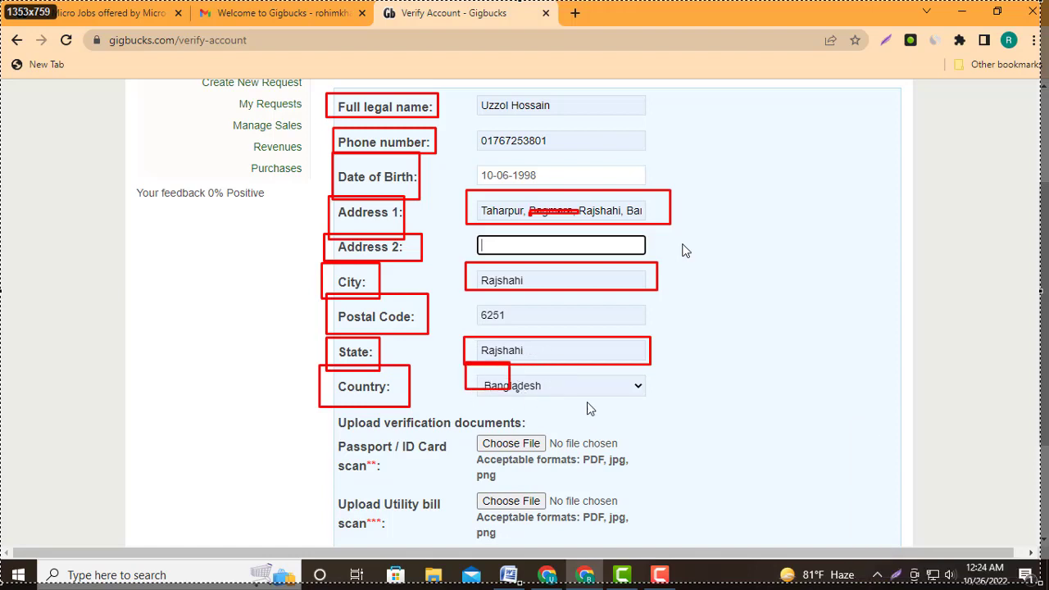
drag(464, 365, 660, 402)
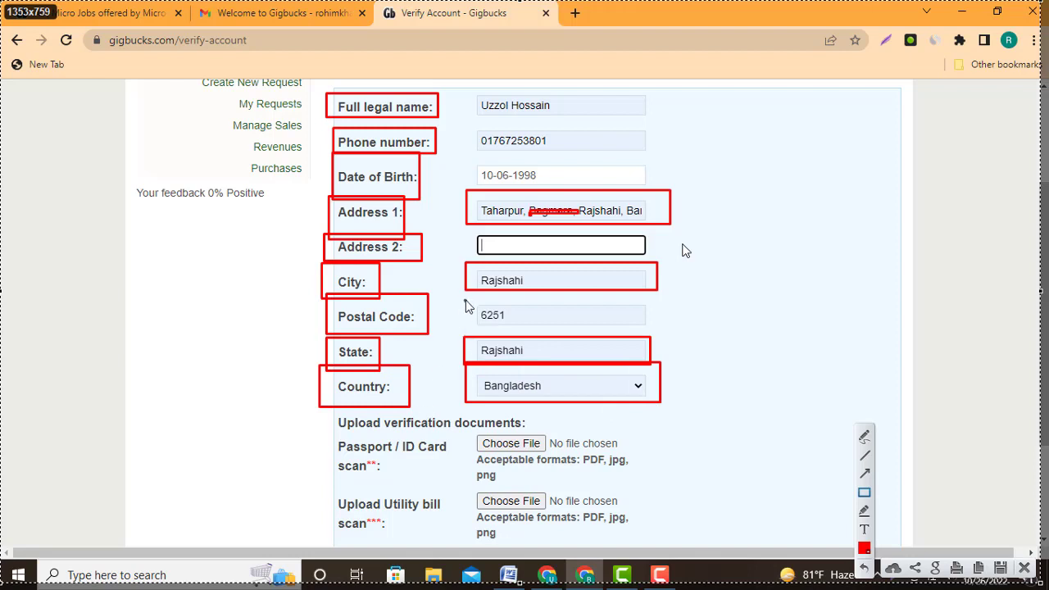
drag(464, 298, 631, 332)
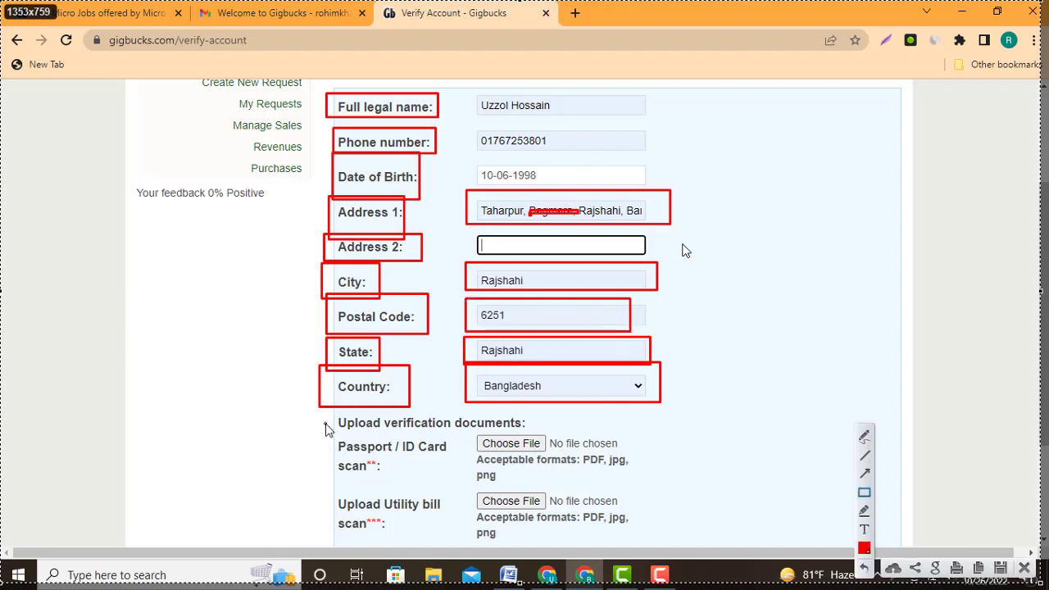
- Outline the verification document section, its heading, and the ID card and utility bill rows with rectangles, and discard the screen capture
mouse_move(310, 407)
mouse_down()
mouse_move(424, 477)
mouse_move(645, 528)
mouse_move(673, 551)
mouse_up()
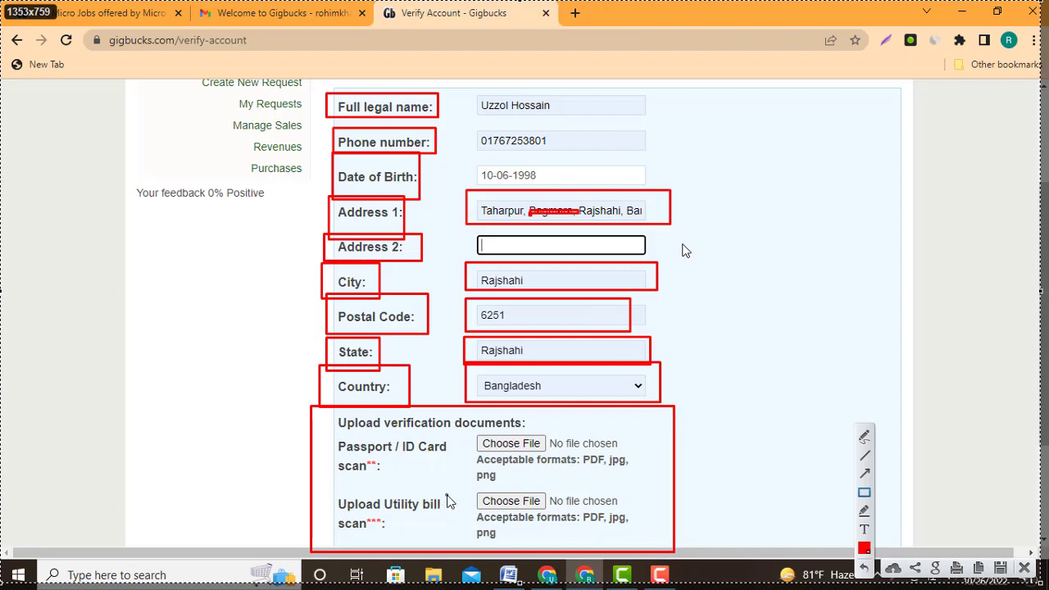
mouse_move(328, 407)
mouse_down()
mouse_move(459, 435)
mouse_move(547, 436)
mouse_up()
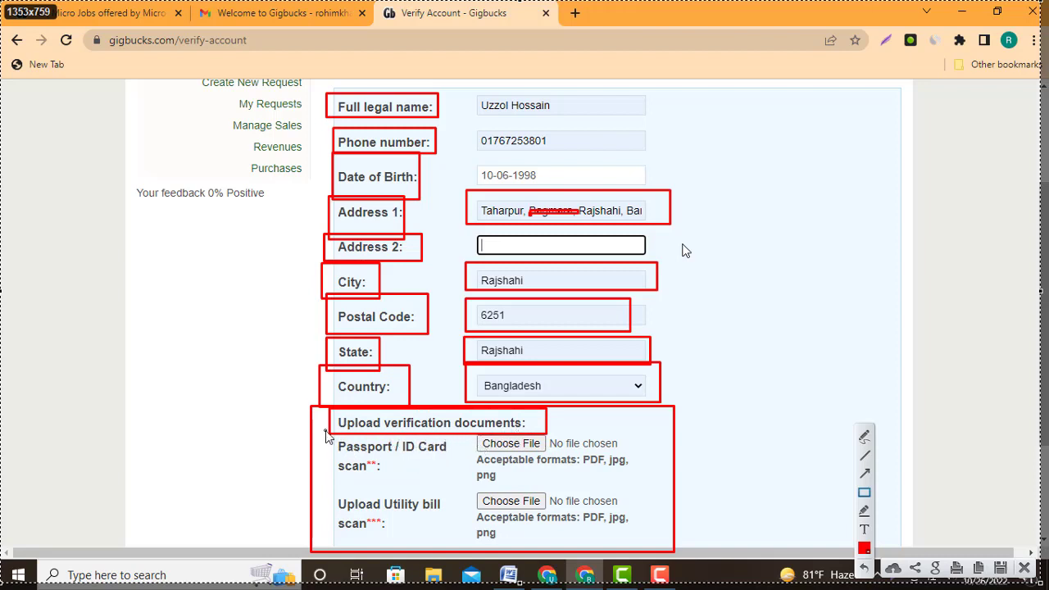
mouse_move(331, 433)
mouse_down()
mouse_move(381, 468)
mouse_move(455, 486)
mouse_up()
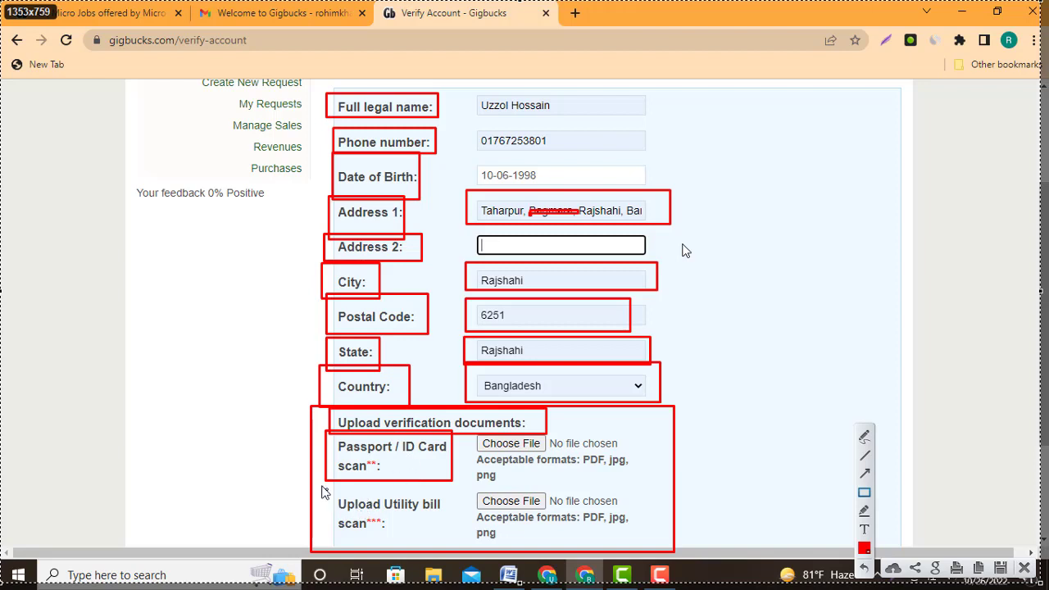
mouse_move(321, 483)
mouse_down()
mouse_move(438, 535)
mouse_move(642, 560)
mouse_move(641, 545)
mouse_up()
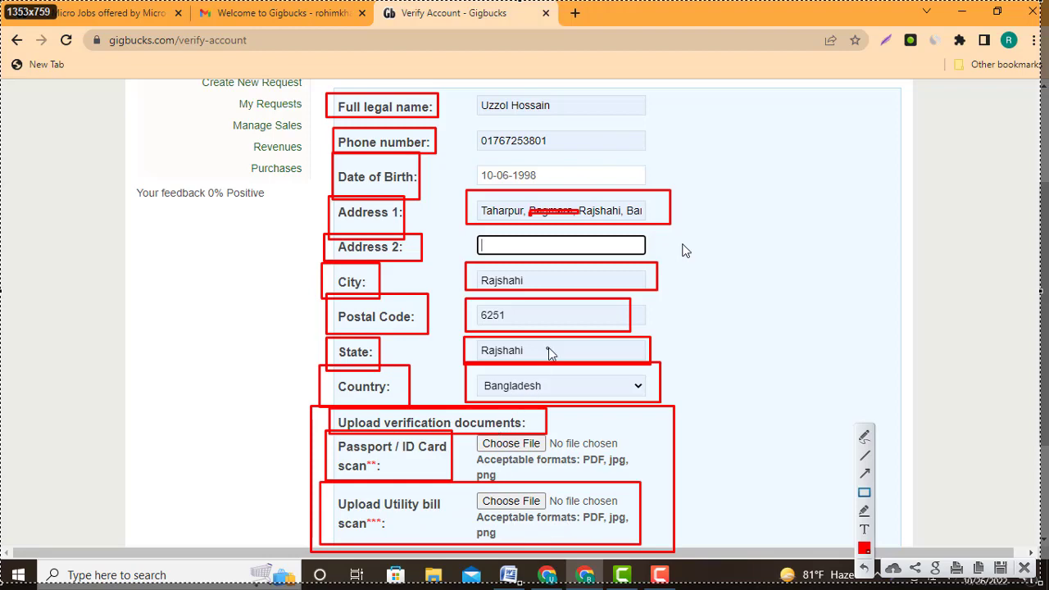
key(Escape)
- Add the village name, followed by a comma, at the beginning of the Address 1 entry
scroll(557, 393, up, 2)
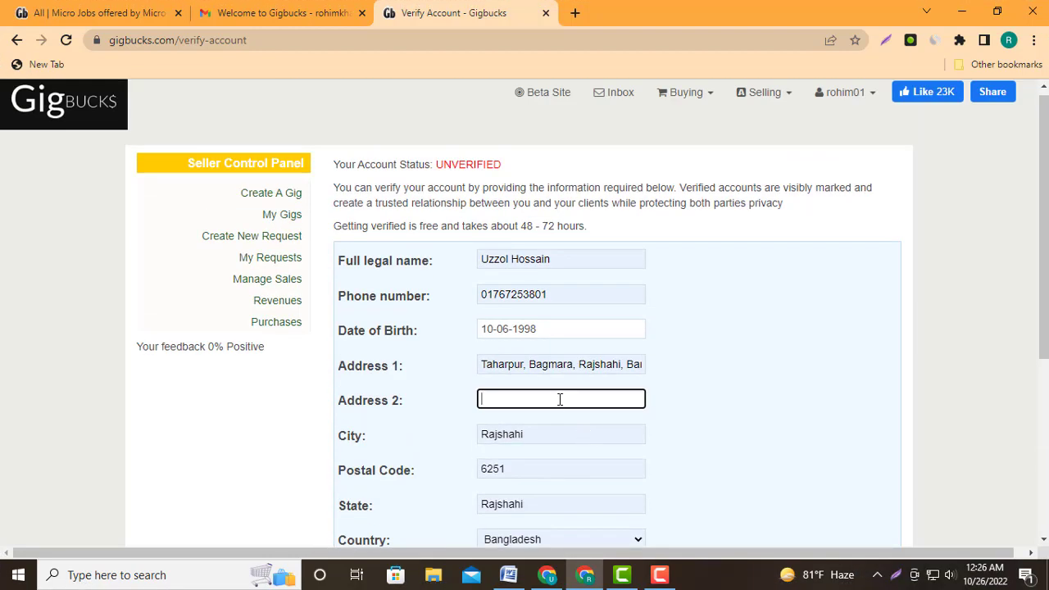
double_click(550, 364)
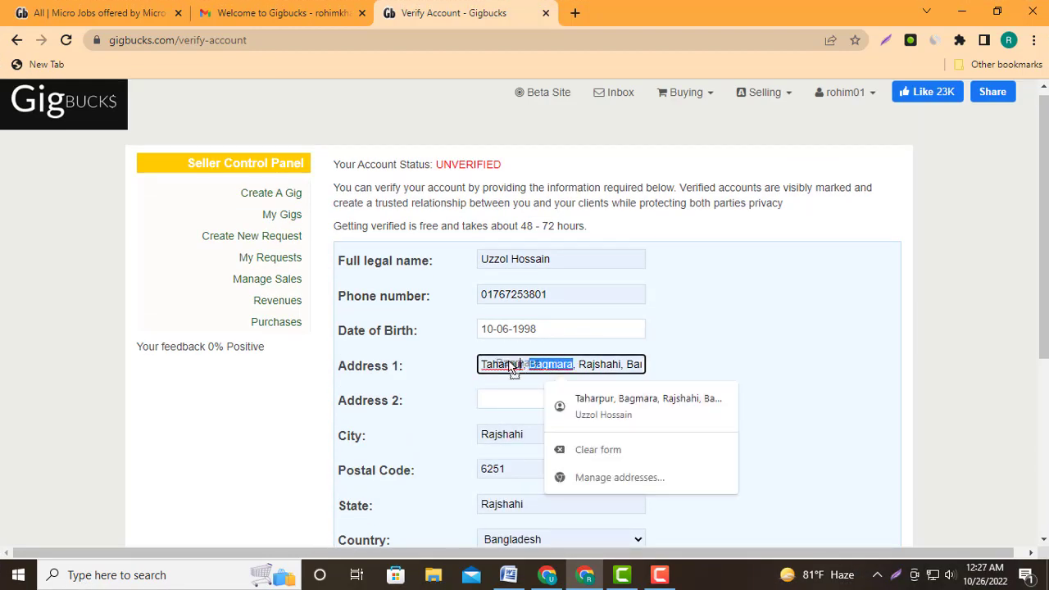
drag(523, 365, 469, 365)
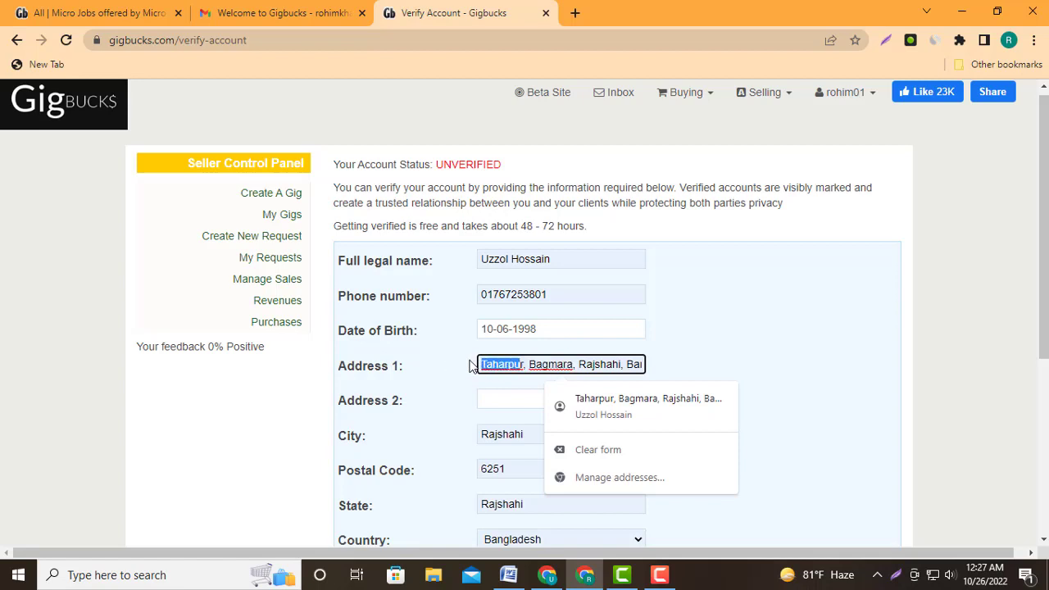
click(534, 364)
click(515, 361)
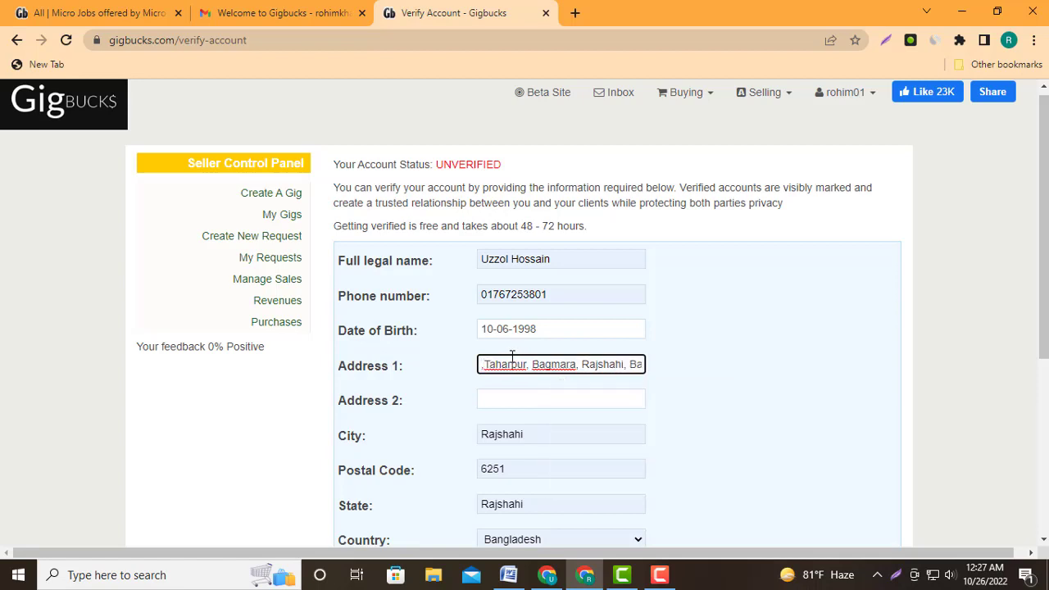
click(480, 364)
text(a)
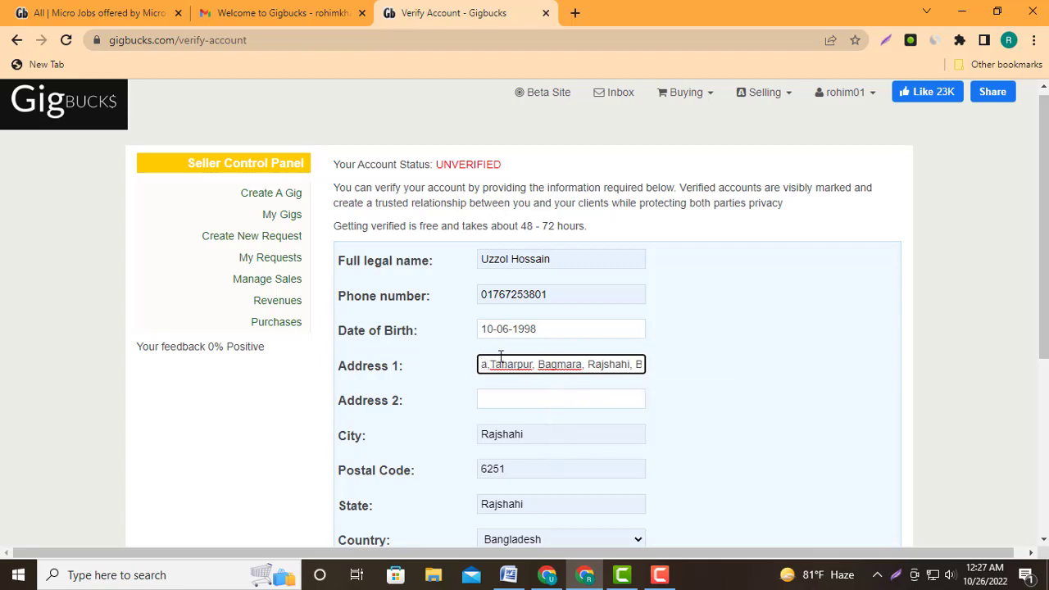
key(BackSpace)
text(a)
key(BackSpace)
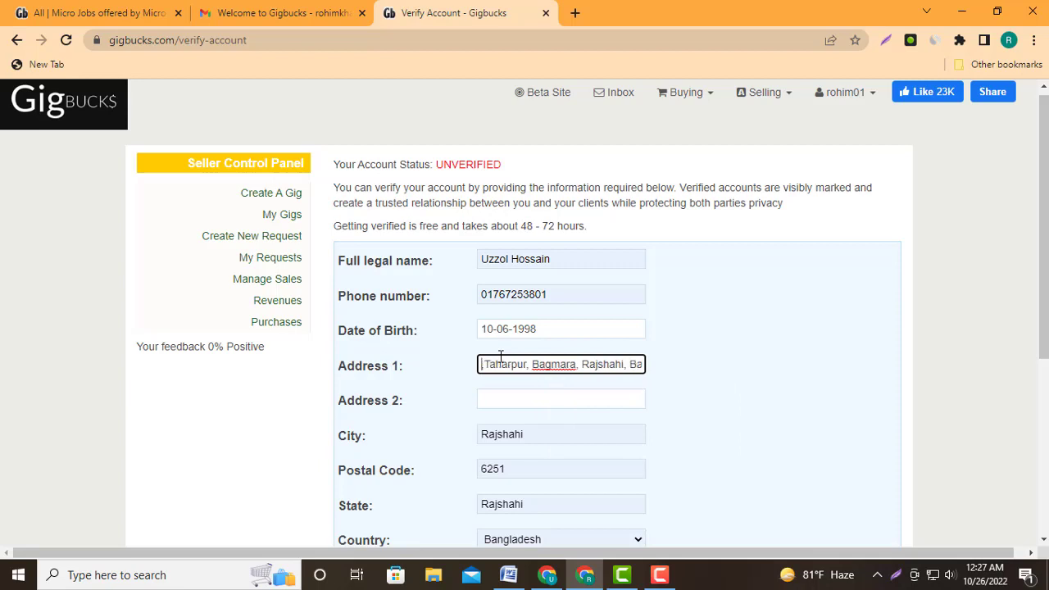
text(An)
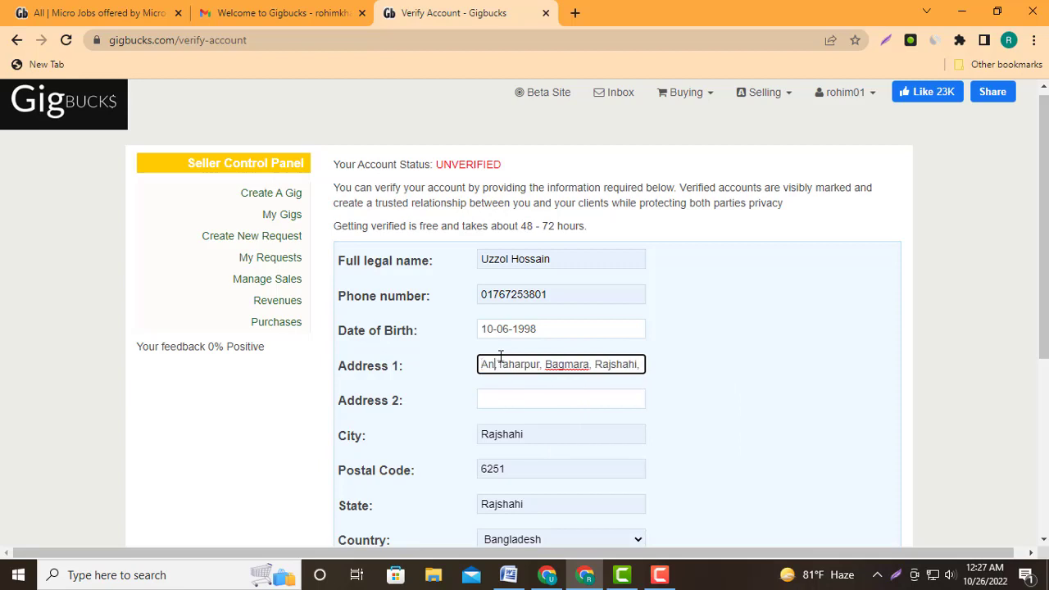
text(u)
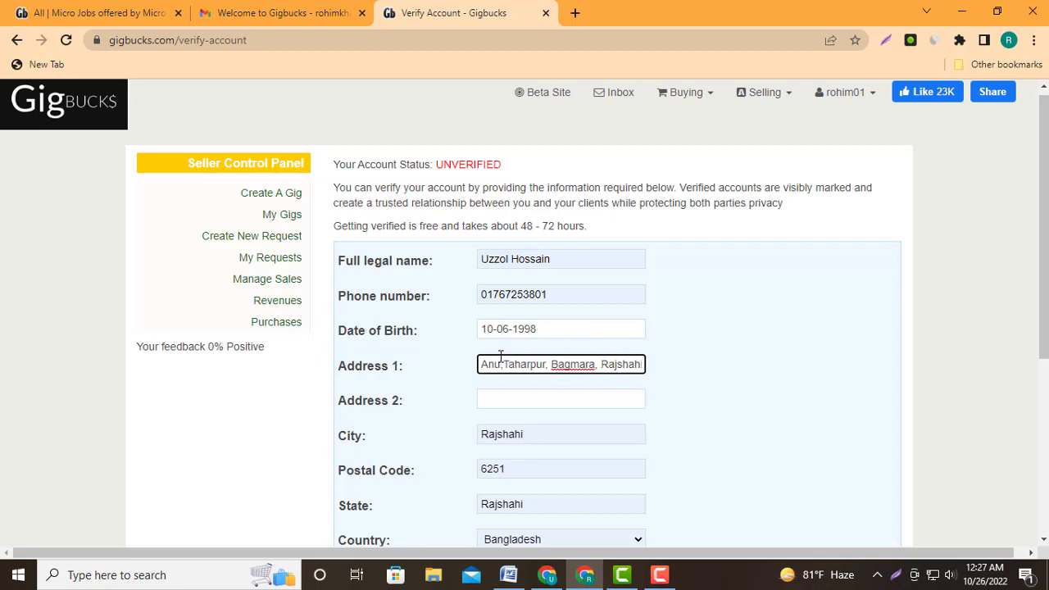
text(lia)
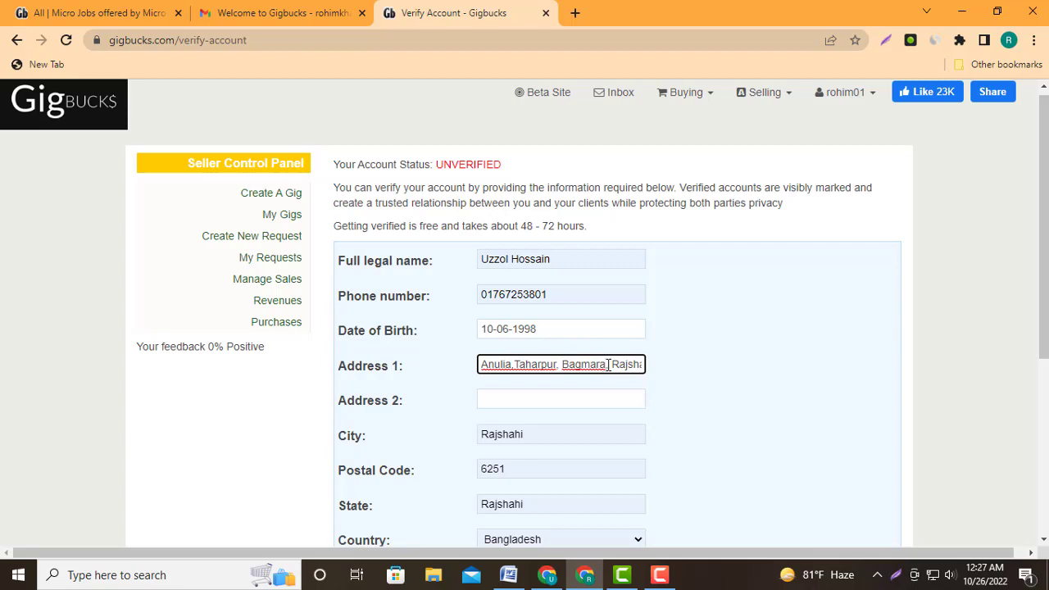
- Replace the sub-district name in the middle of the Address 1 entry with the correct one
key(BackSpace)
key(BackSpace)
key(BackSpace)
key(BackSpace)
key(BackSpace)
key(BackSpace)
key(BackSpace)
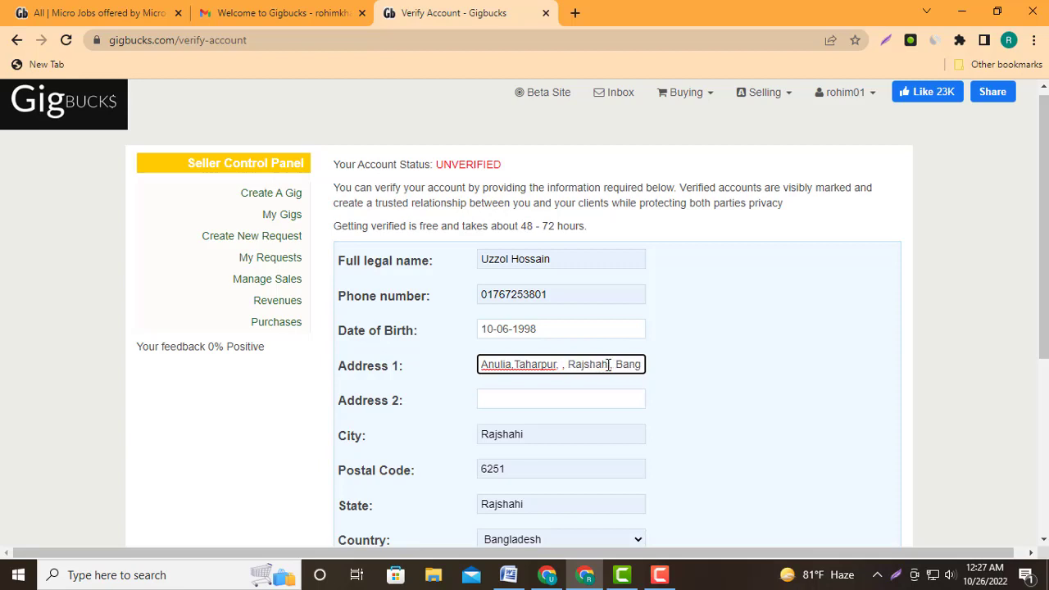
text(Dut)
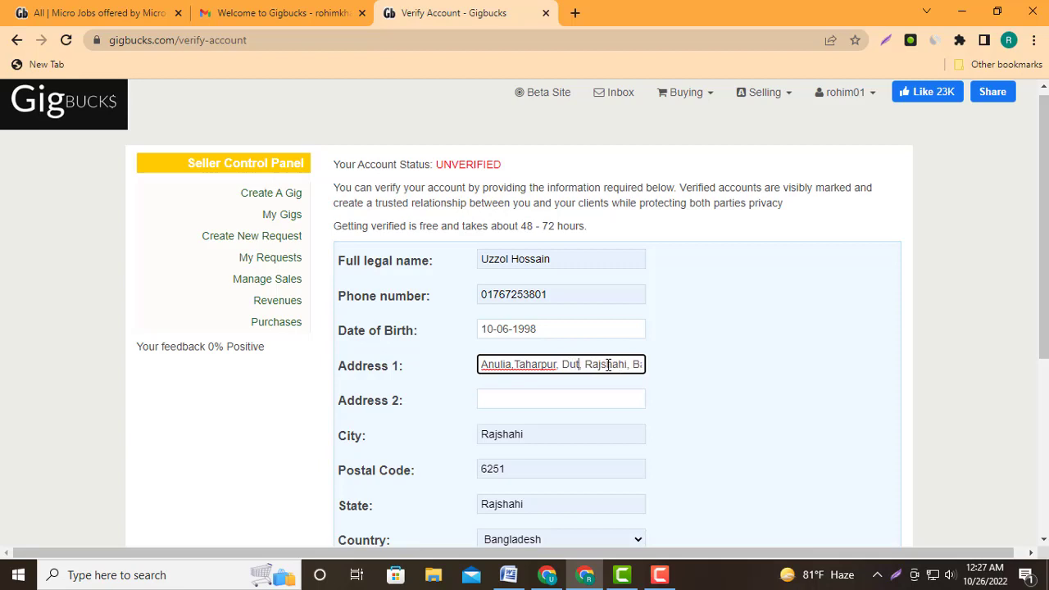
key(BackSpace)
text(l)
text(gapur,)
- Check the rest of the Address 1 entry through to the country name, leaving Address 2 blank
drag(574, 370, 653, 365)
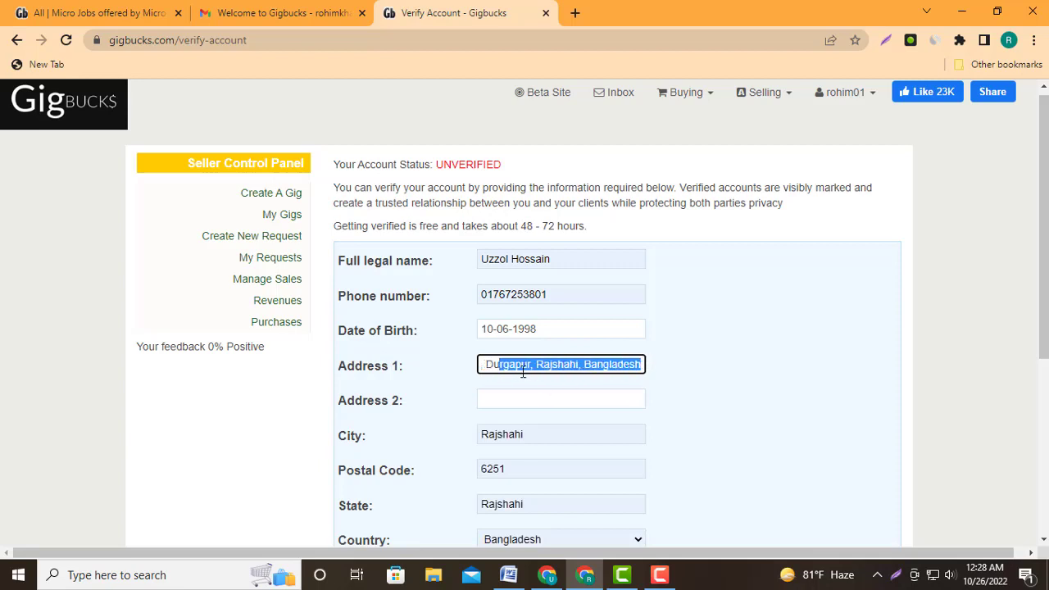
click(617, 364)
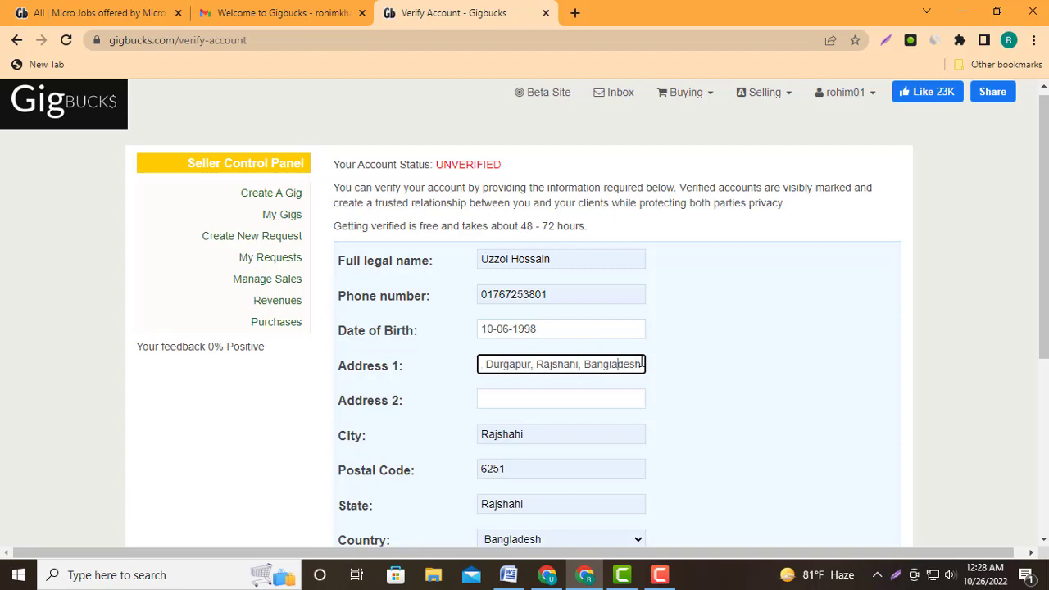
key(Left)
key(Left)
key(Left)
key(Left)
key(Left)
key(Left)
key(Left)
key(Left)
key(Left)
key(Left)
key(Left)
key(Left)
key(Left)
key(Left)
key(Left)
key(Left)
key(Left)
key(Left)
key(Left)
key(Left)
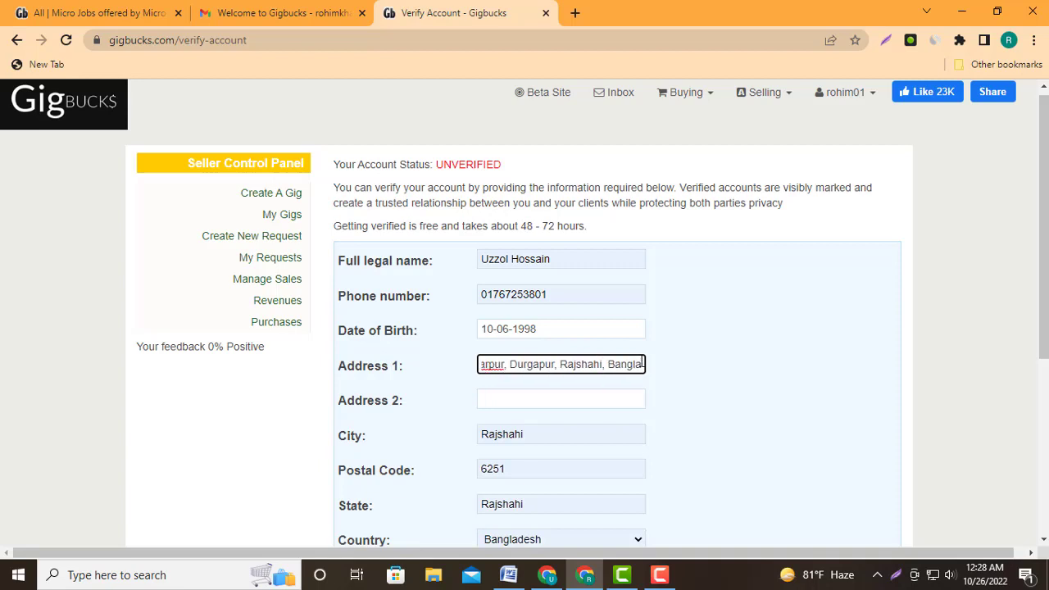
key(Left)
key(Left)
key(Left)
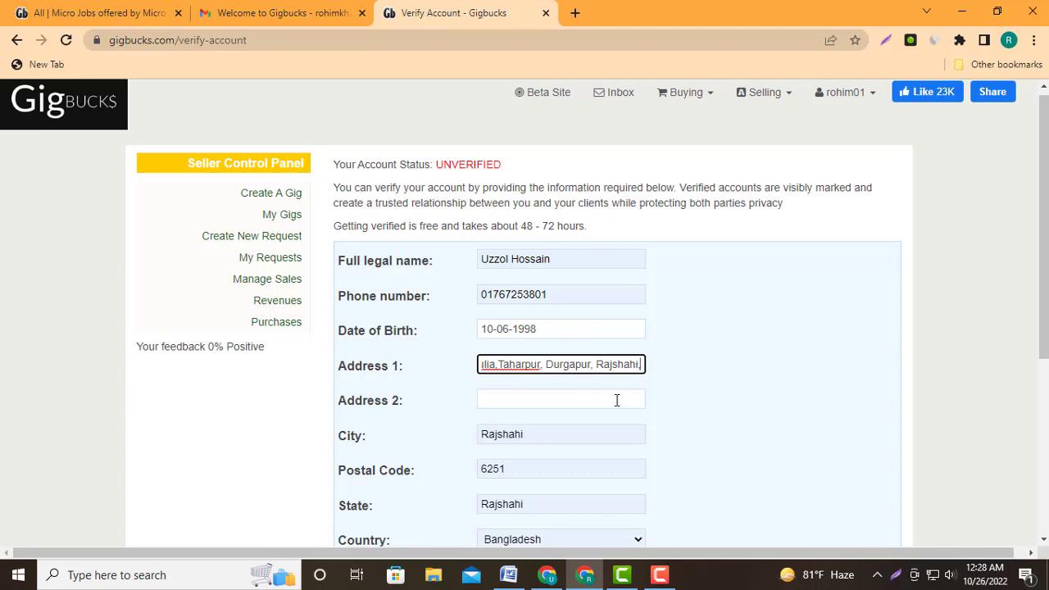
scroll(616, 399, down, 2)
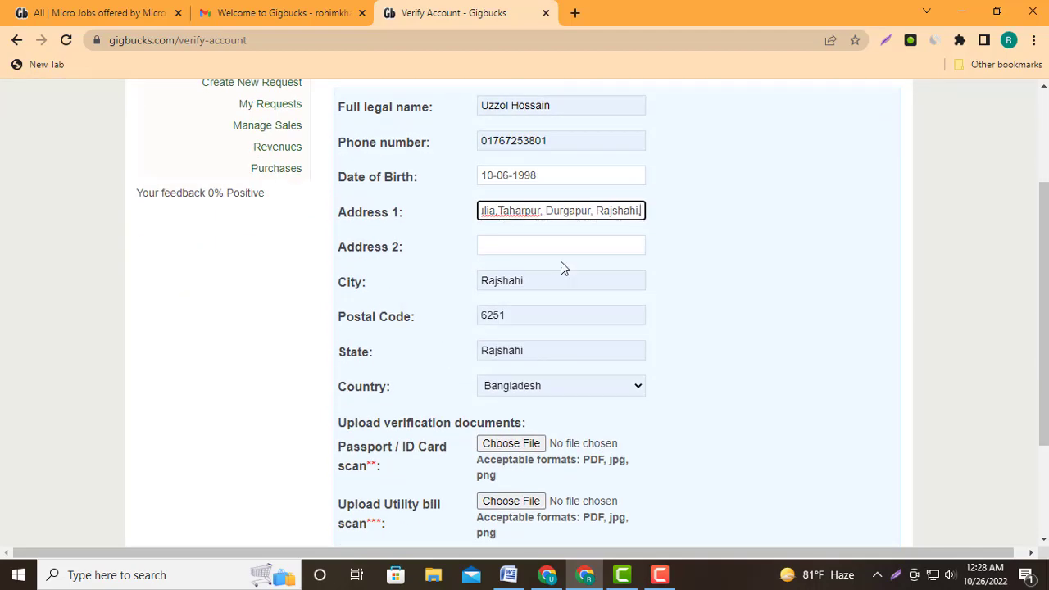
click(543, 245)
click(774, 373)
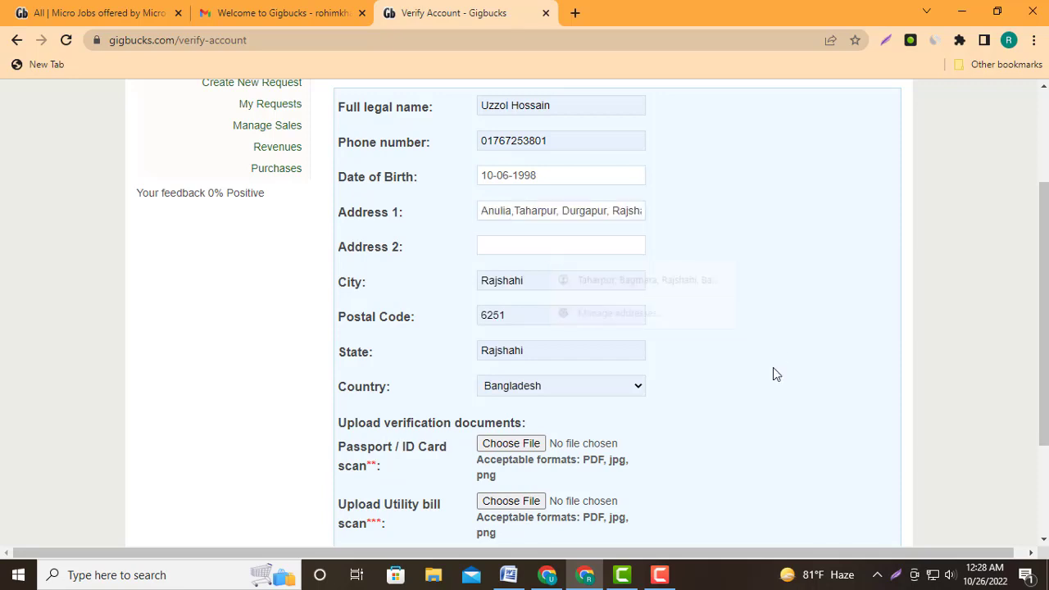
- Submit the account verification form without any uploaded documents and save the address in the browser
scroll(707, 402, down, 2)
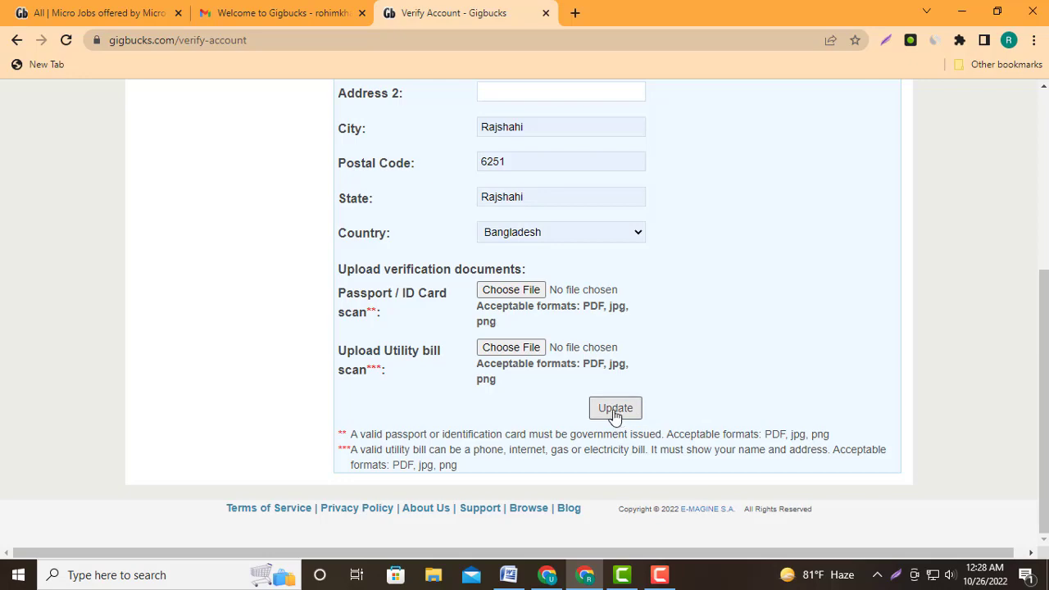
scroll(631, 413, up, 4)
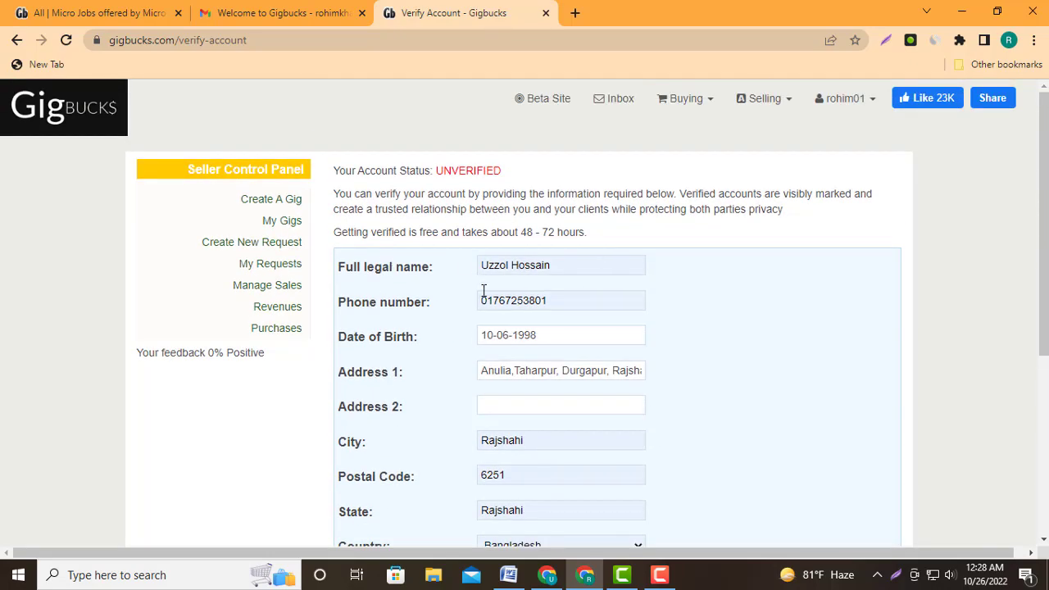
scroll(547, 362, down, 2)
scroll(548, 362, down, 2)
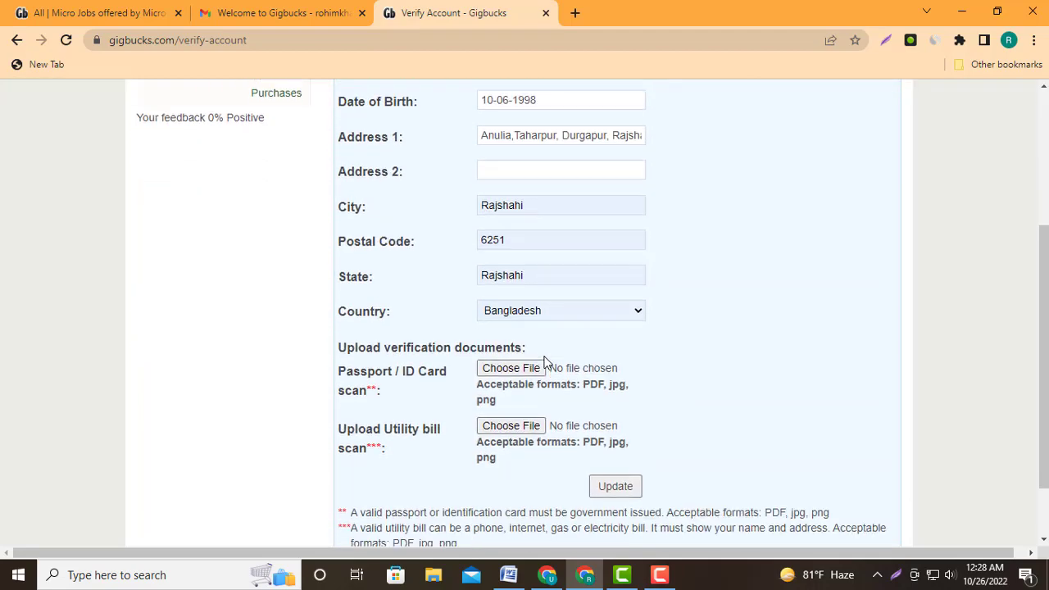
click(616, 407)
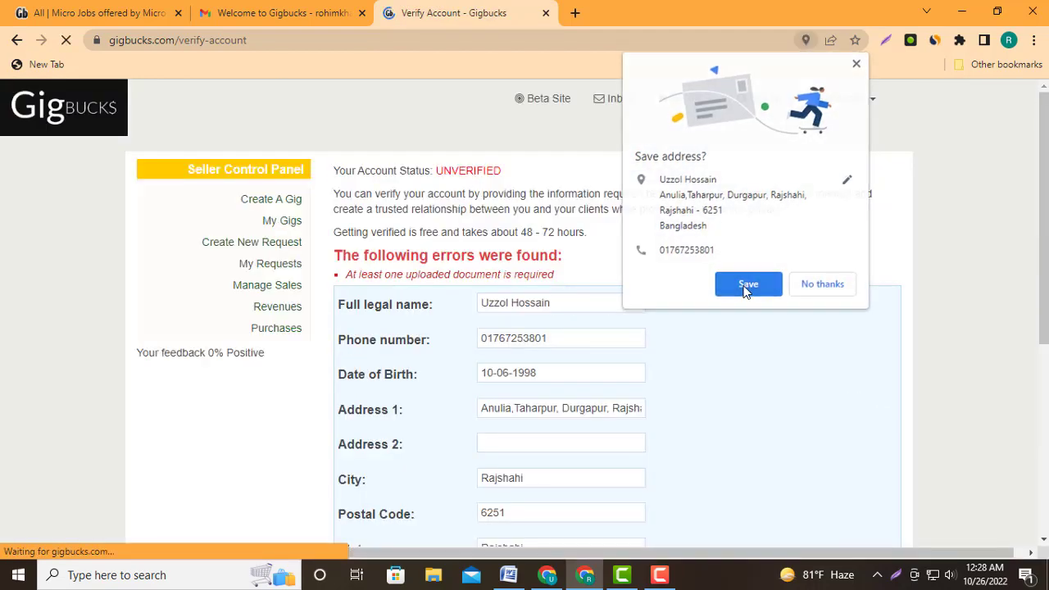
click(747, 283)
- Open the file chooser for the Passport / ID Card scan and close it without selecting a file
scroll(609, 368, down, 2)
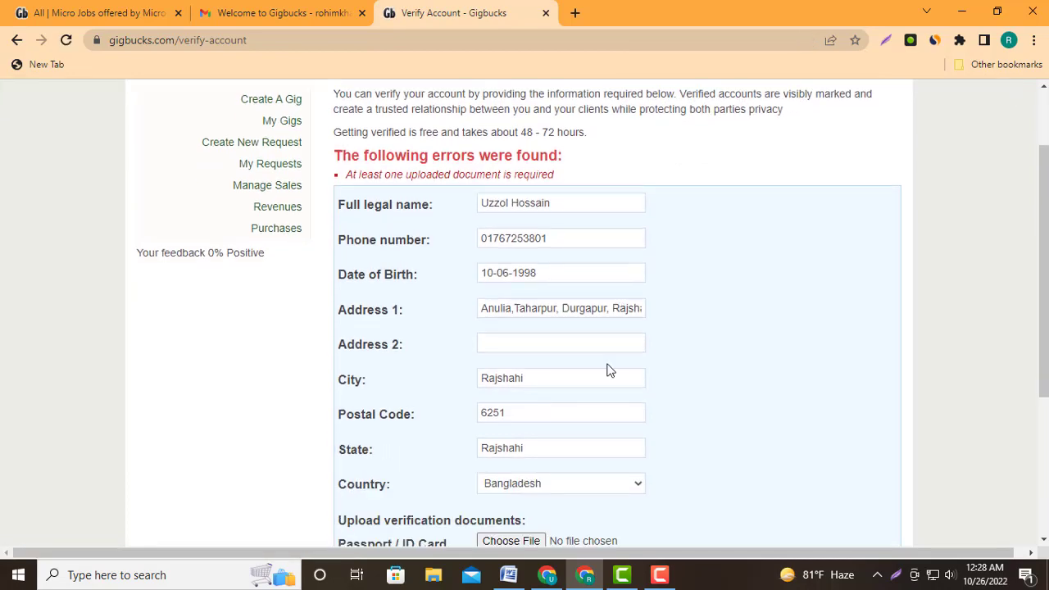
scroll(541, 315, down, 3)
scroll(524, 332, up, 5)
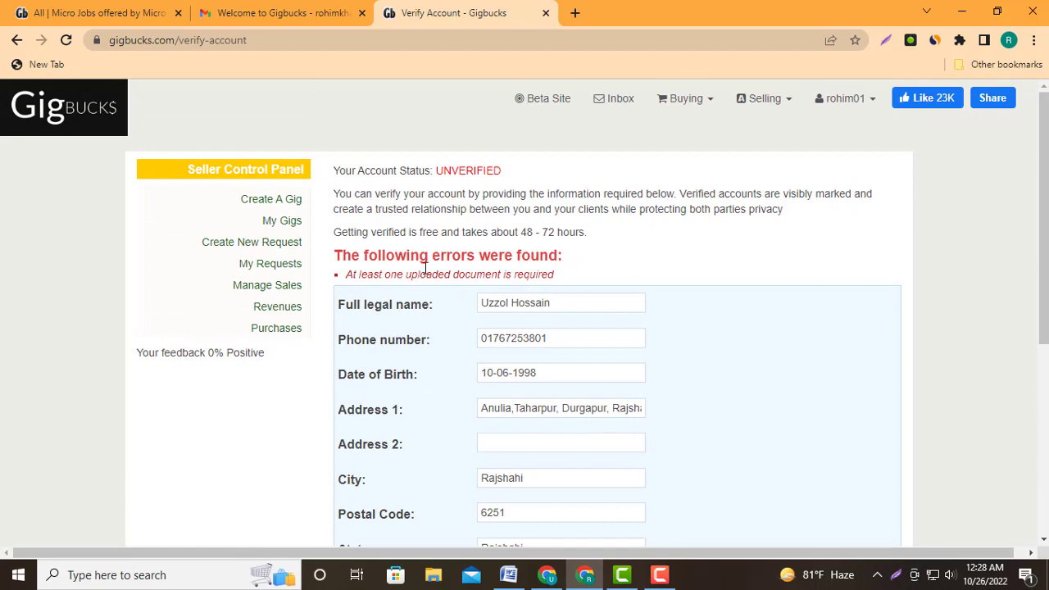
scroll(599, 355, down, 4)
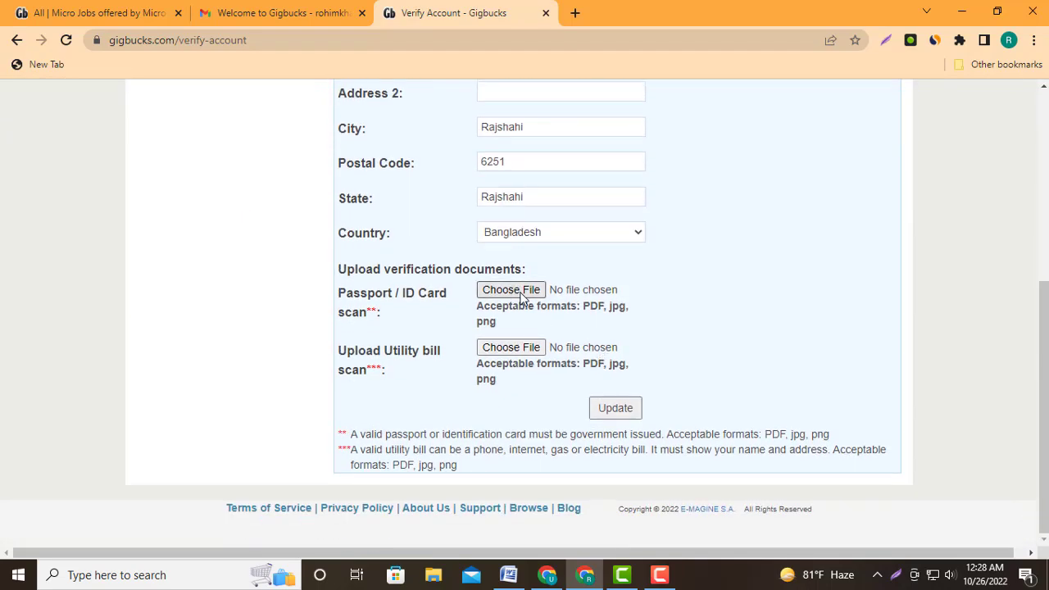
click(520, 295)
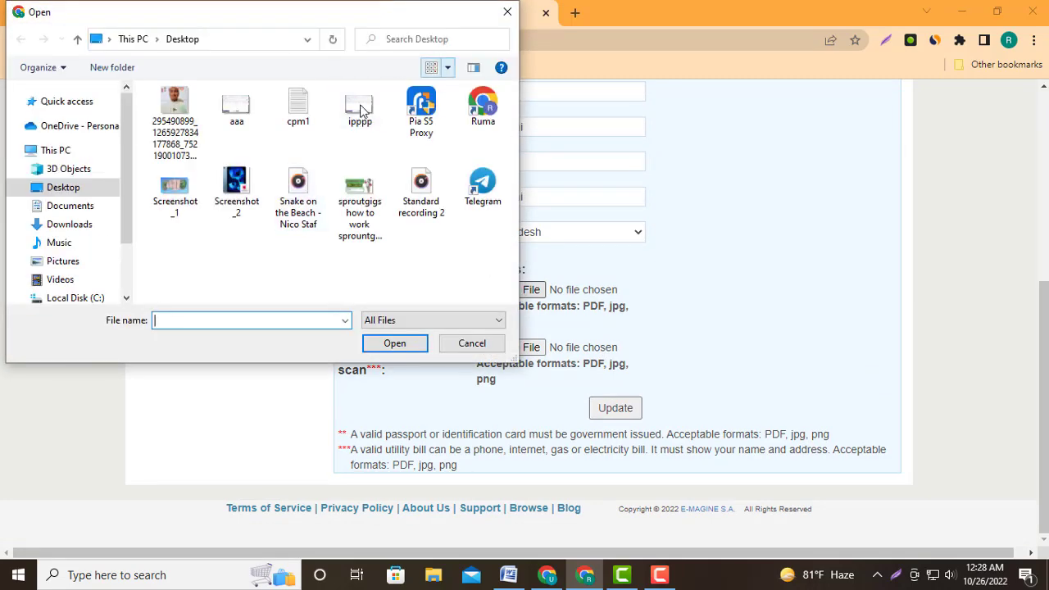
click(507, 12)
scroll(827, 260, up, 5)
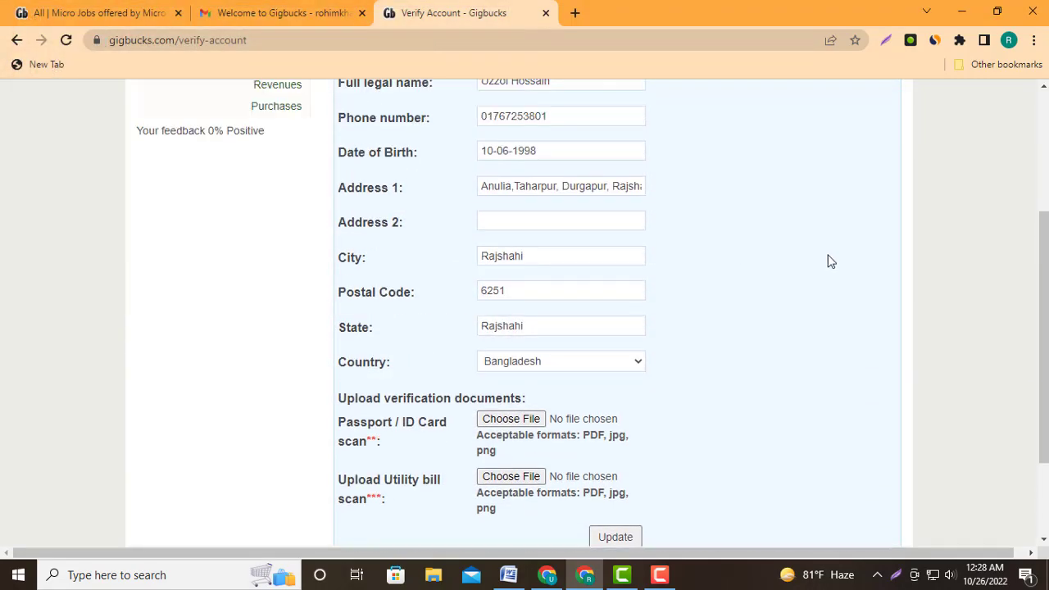
- Open the account settings and go through the PayPal email and self-description fields, leaving both blank
click(844, 109)
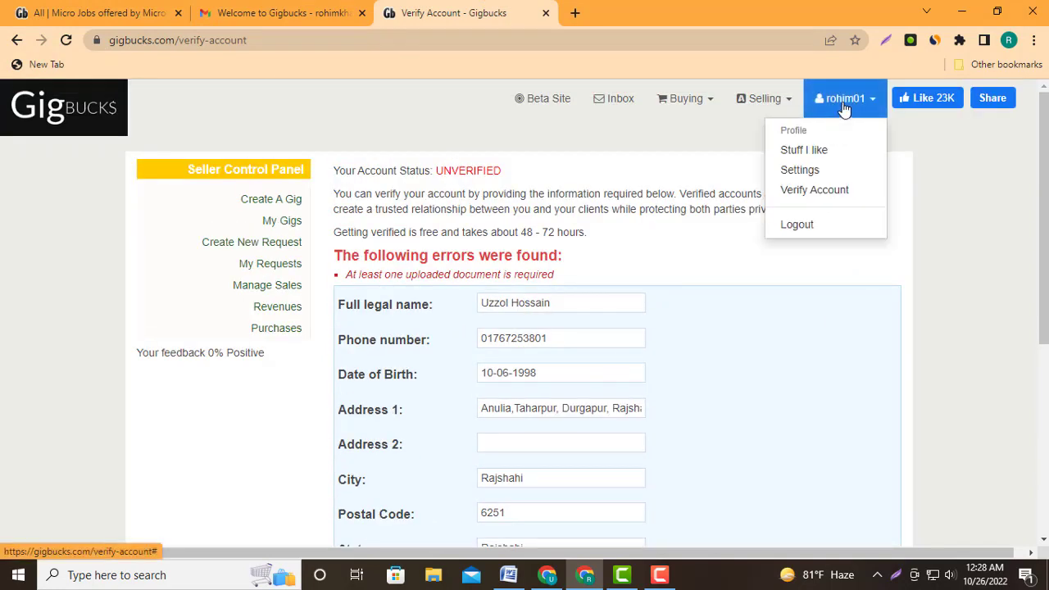
click(802, 170)
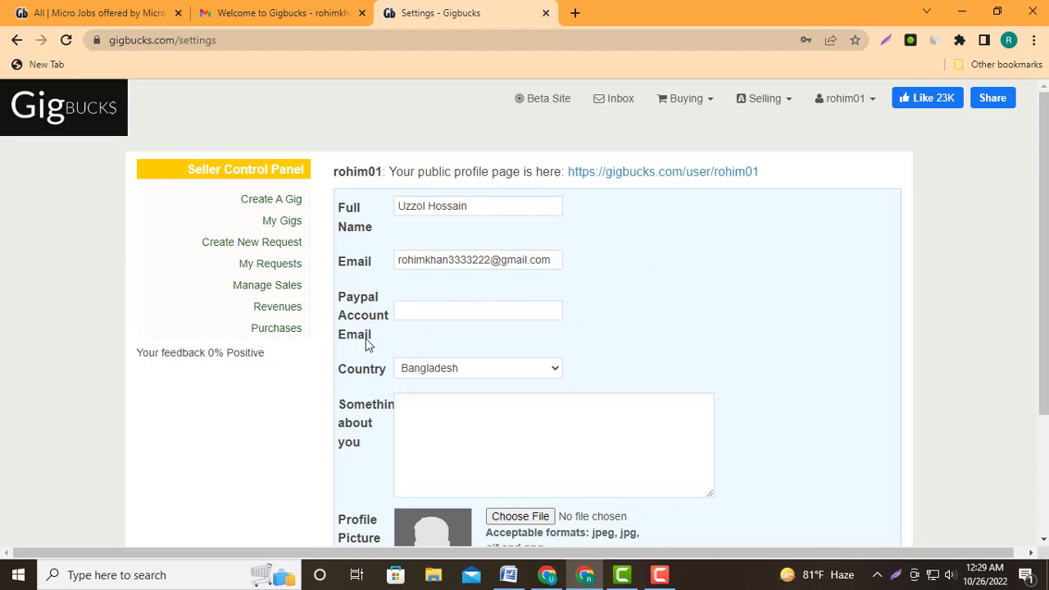
click(451, 311)
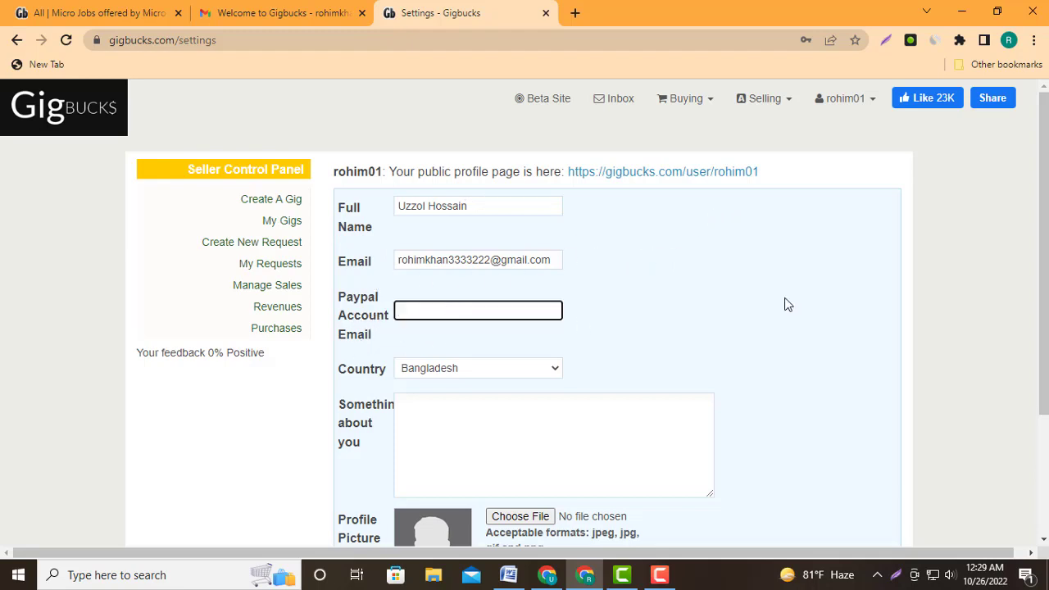
click(681, 311)
scroll(684, 315, down, 1)
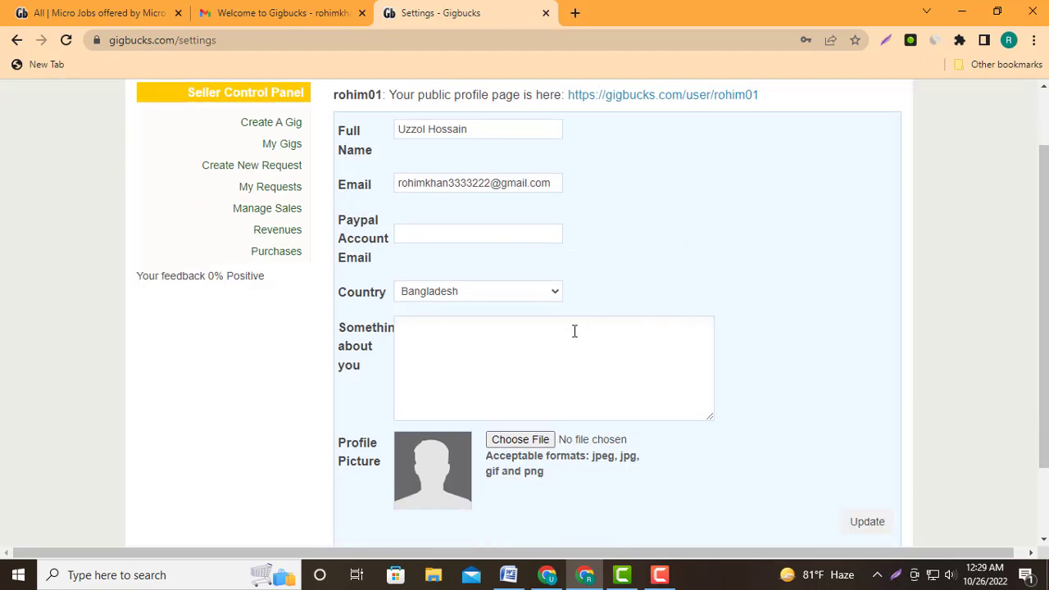
scroll(508, 342, down, 1)
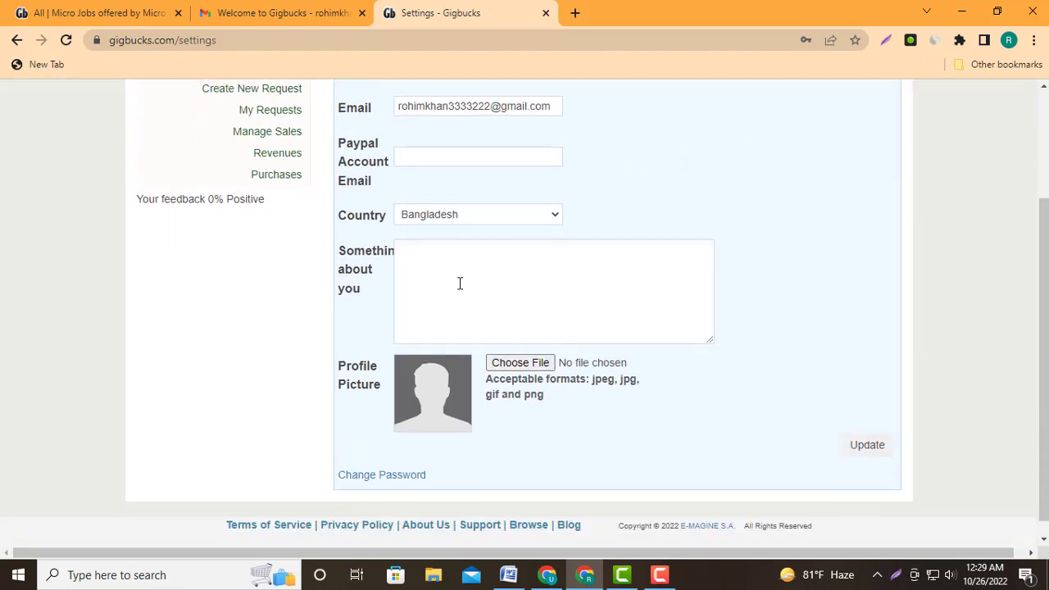
click(461, 262)
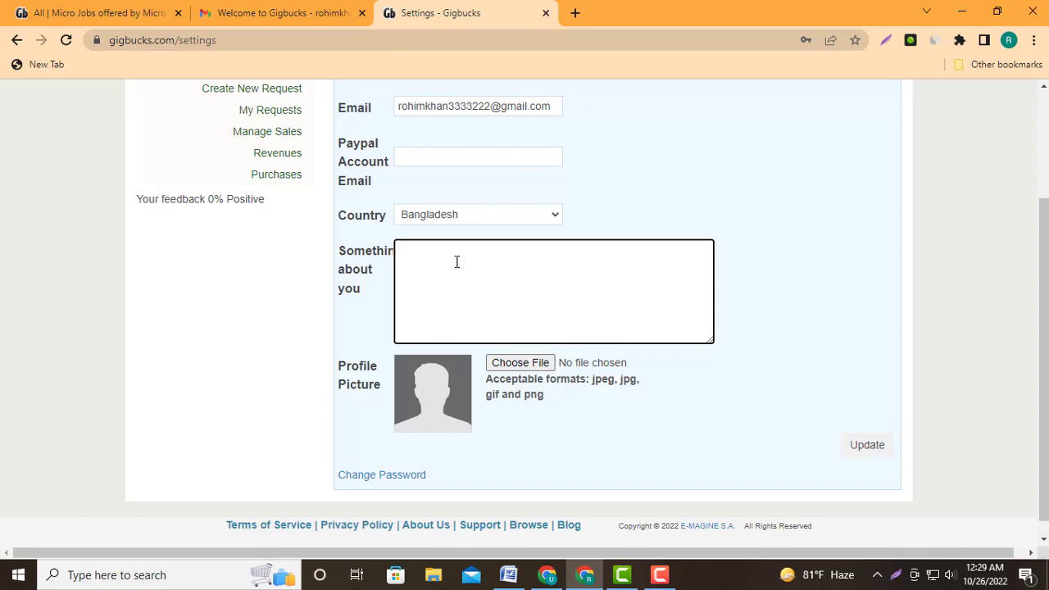
scroll(486, 323, down, 1)
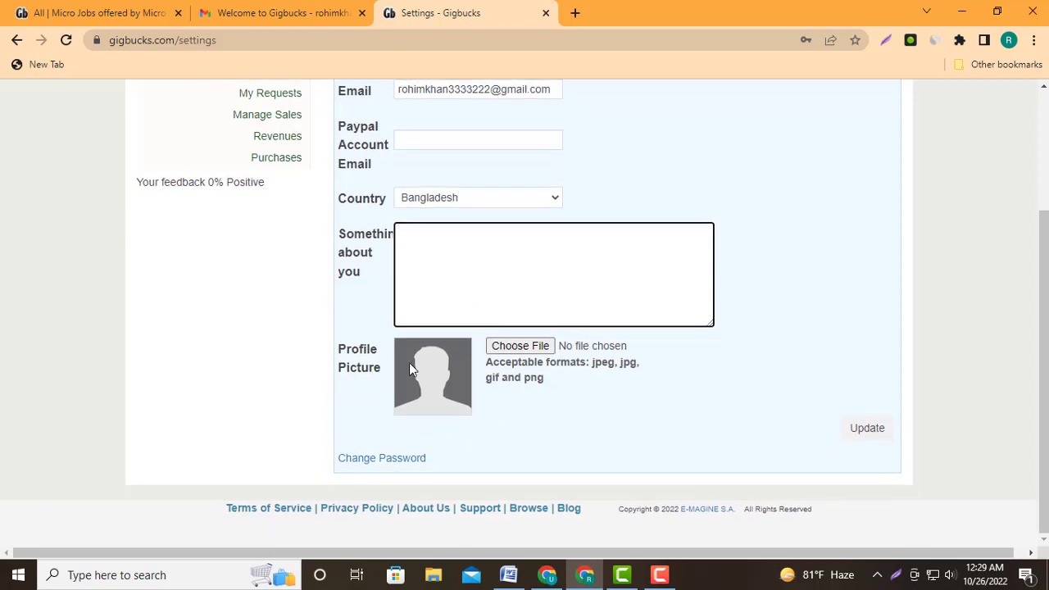
- Try to update the profile settings with the 295490899_… portrait photo from the Desktop as the profile picture
click(510, 350)
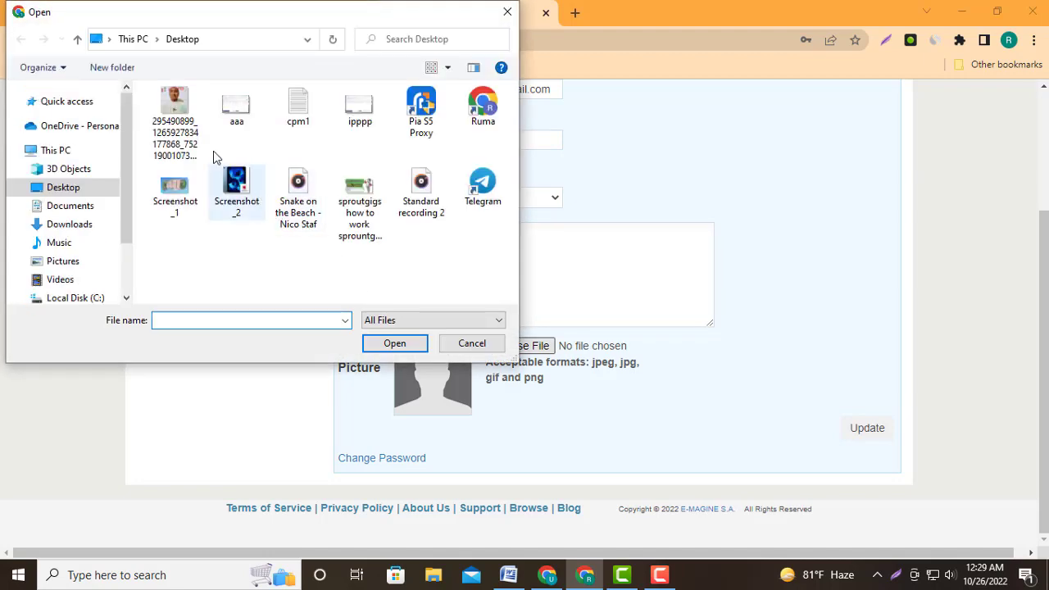
click(396, 344)
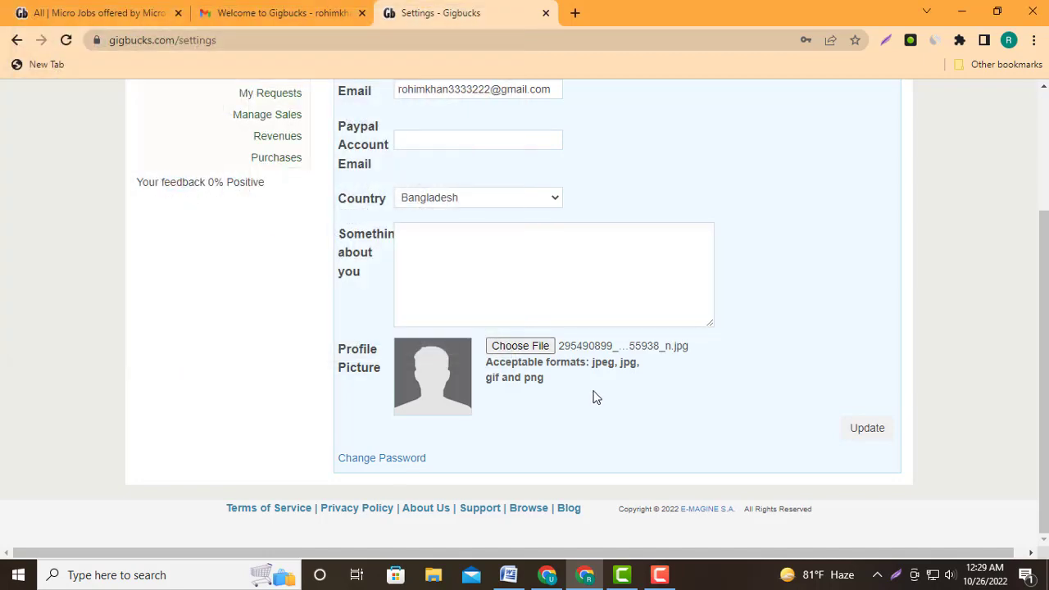
click(530, 353)
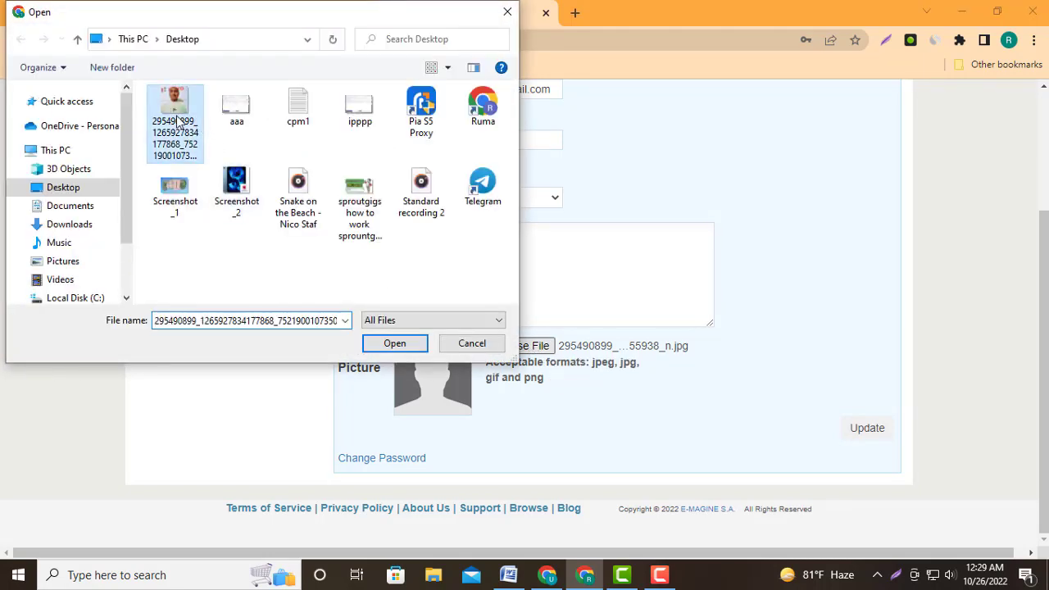
click(397, 344)
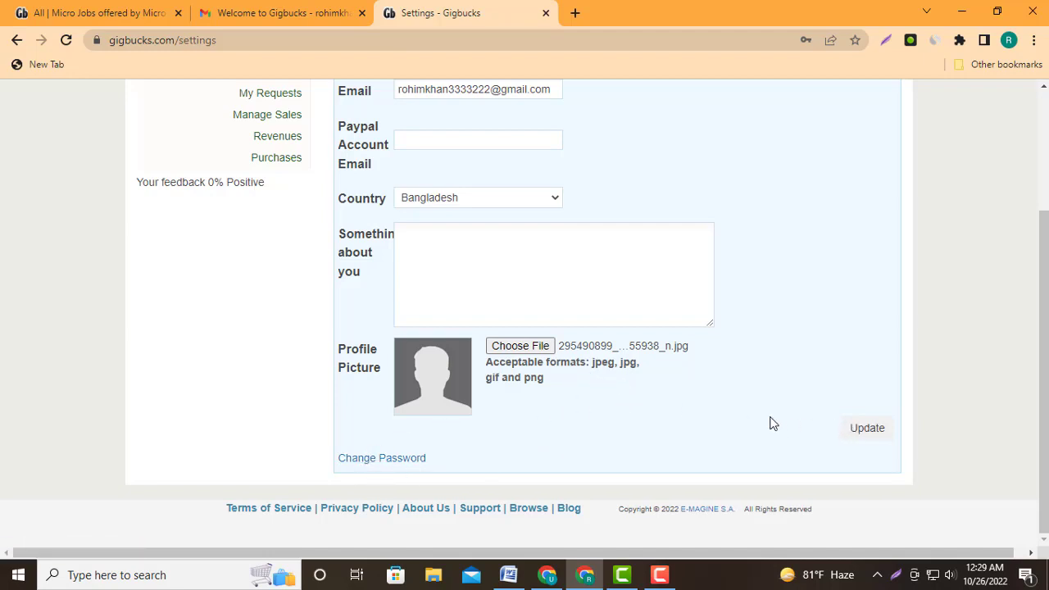
click(867, 429)
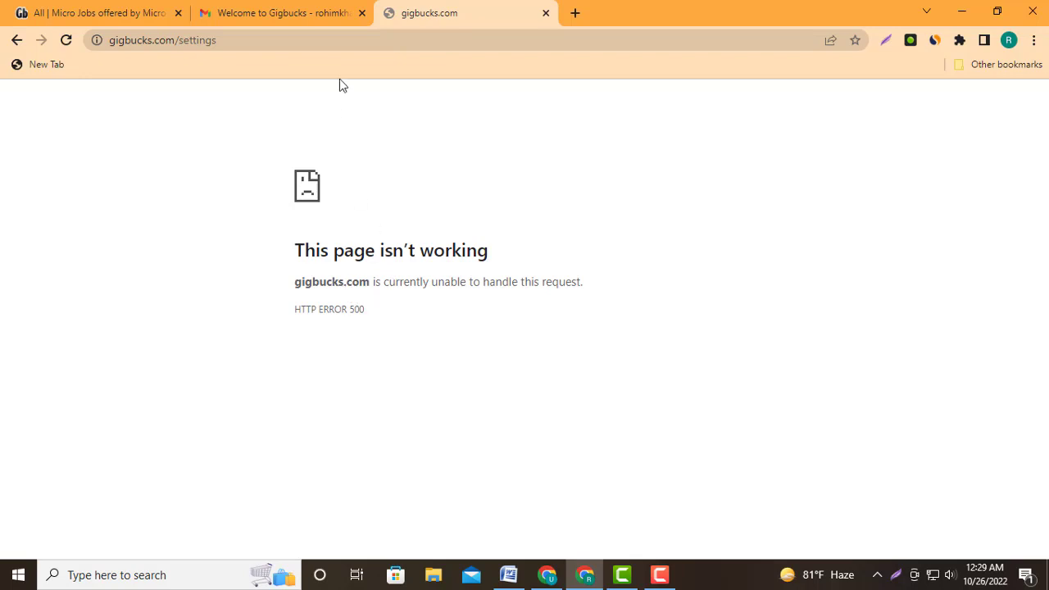
- Return to the Verify Account page and look over the account status and form
click(17, 40)
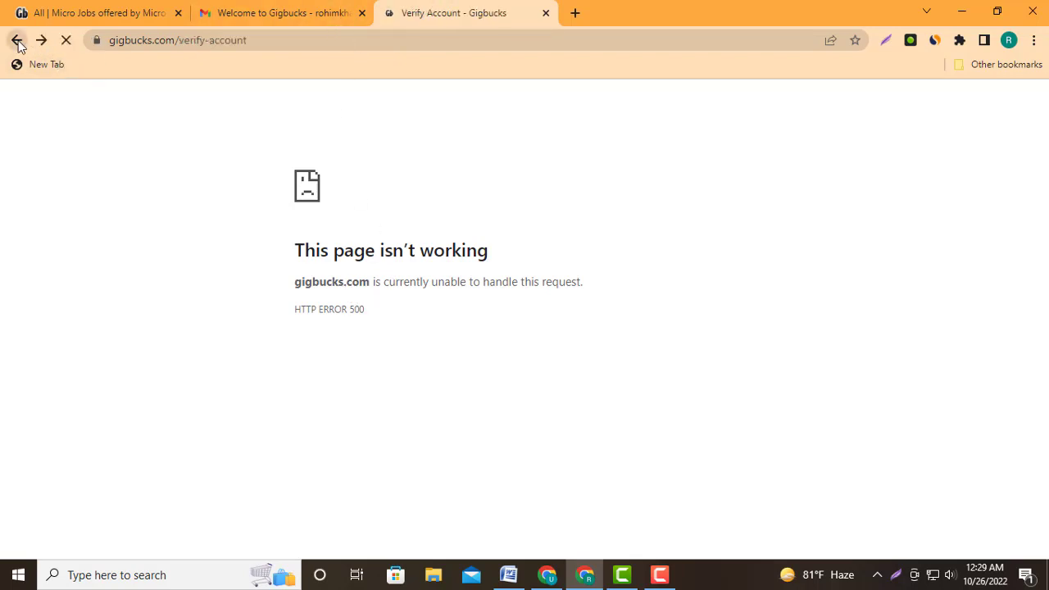
click(17, 41)
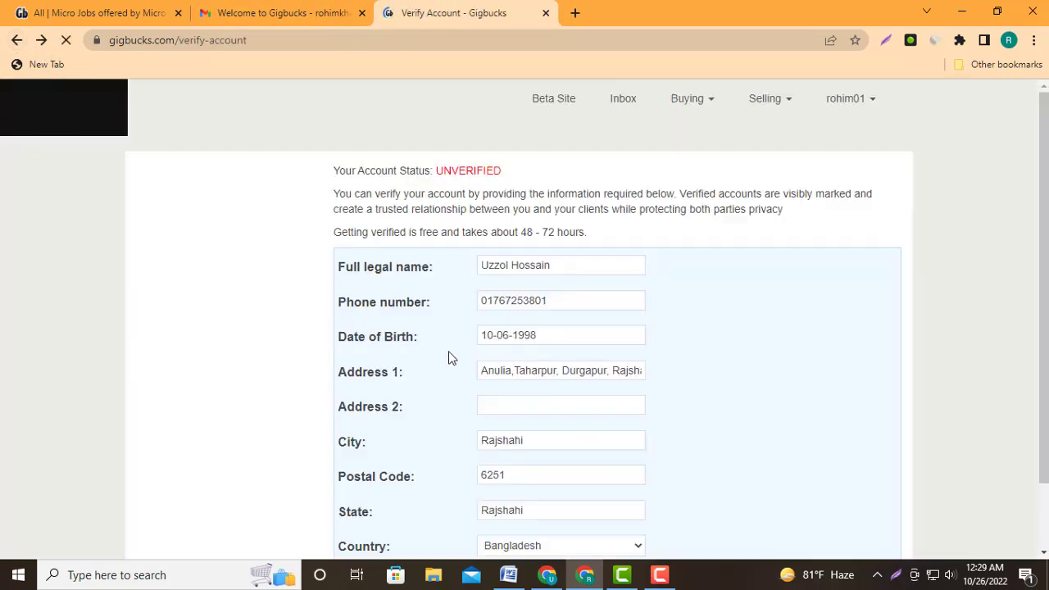
scroll(450, 355, down, 4)
scroll(450, 355, up, 4)
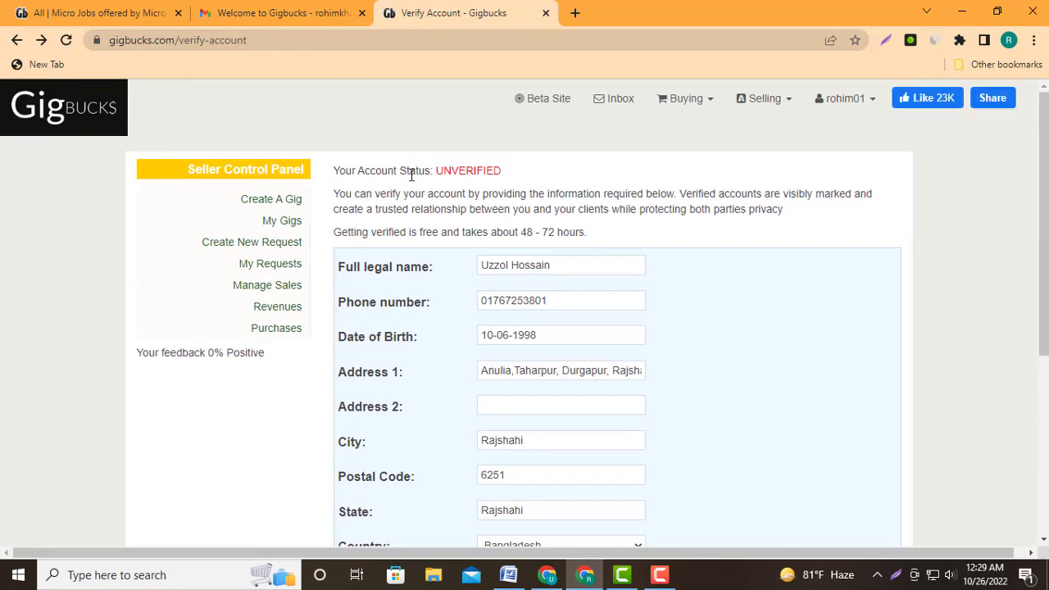
- Open the Stuff I Like page and look through its gig categories and the Gigs Wanted categories
click(853, 102)
click(818, 136)
click(849, 106)
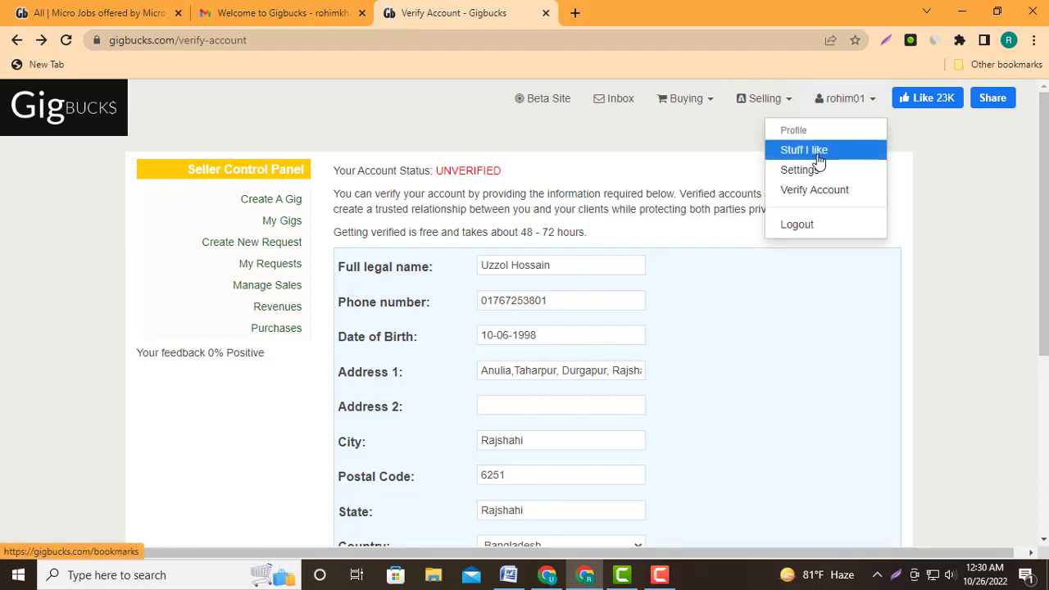
click(815, 154)
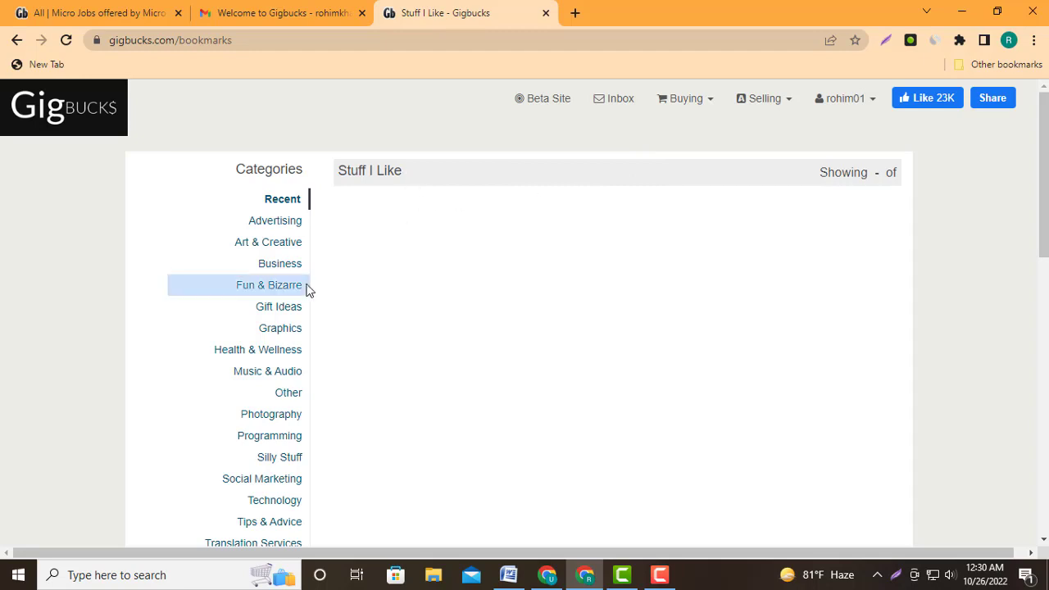
scroll(303, 288, down, 3)
scroll(292, 335, down, 1)
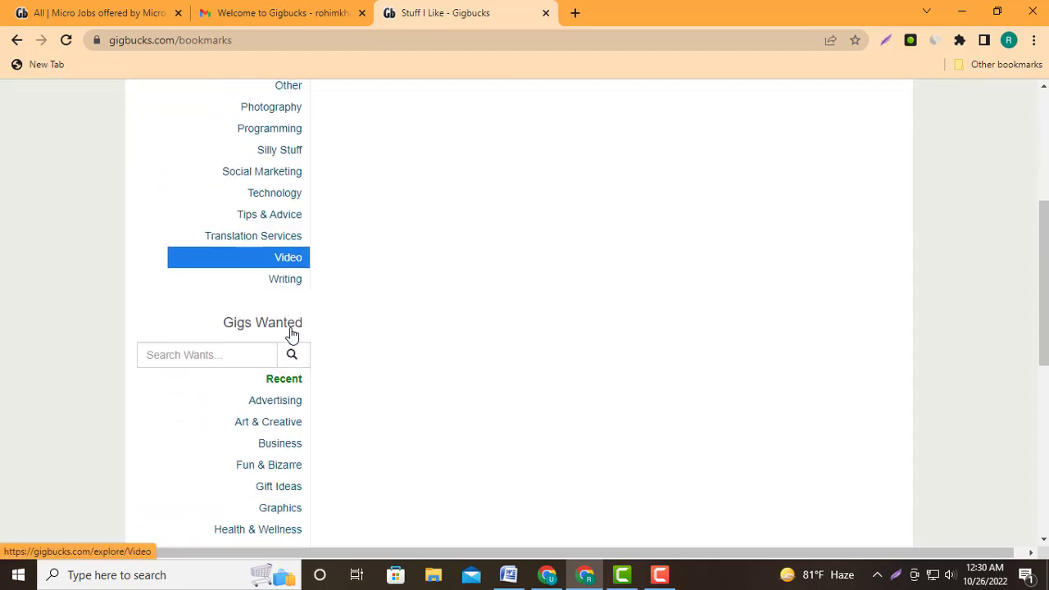
scroll(292, 335, up, 3)
scroll(263, 230, down, 6)
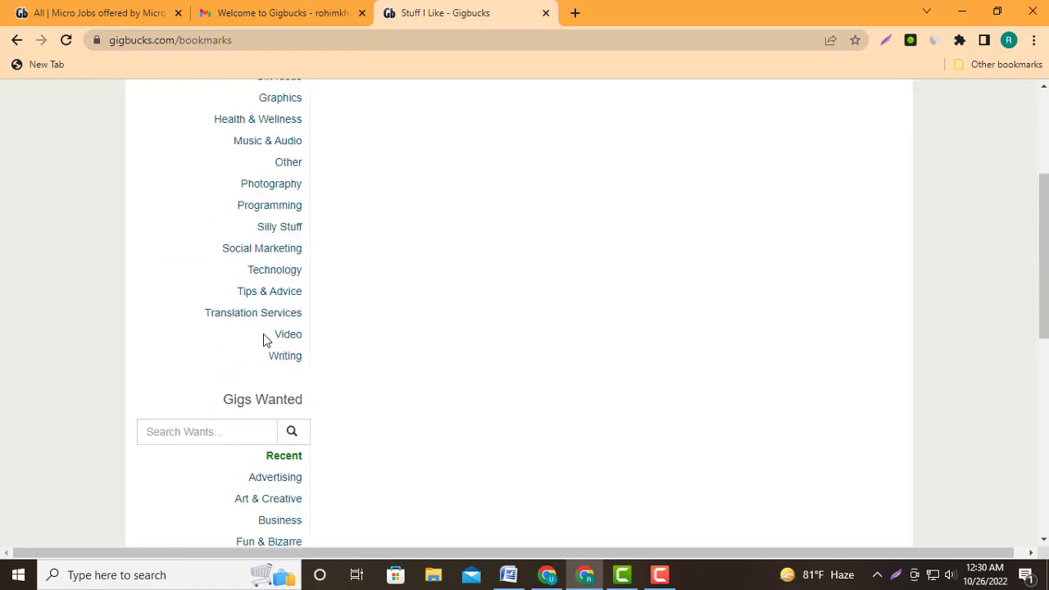
scroll(286, 369, down, 2)
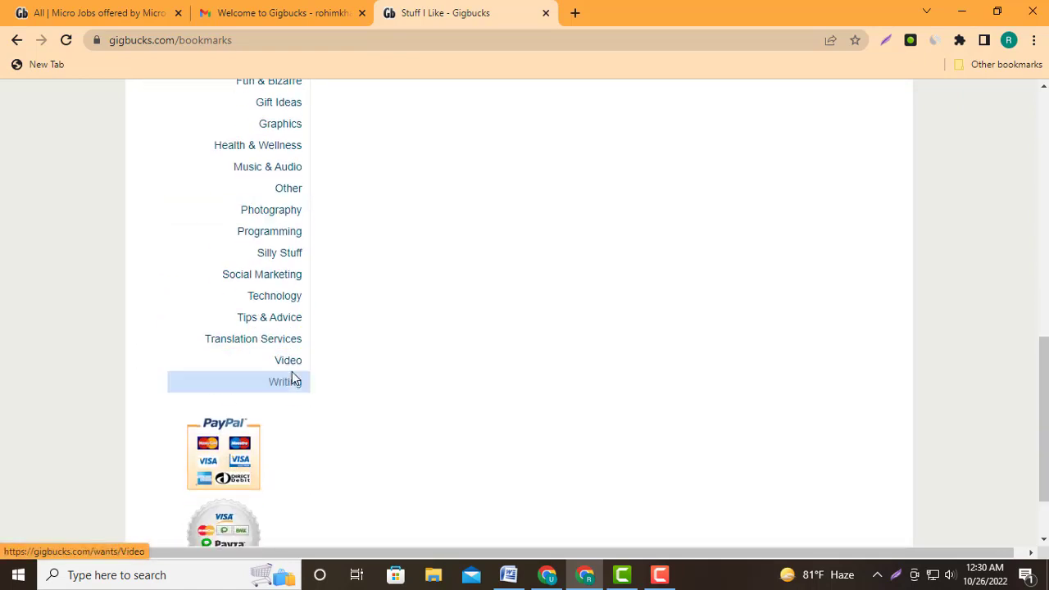
- Open the Photography category under Gigs Wanted and browse the listed requests and their maximum prices
click(279, 214)
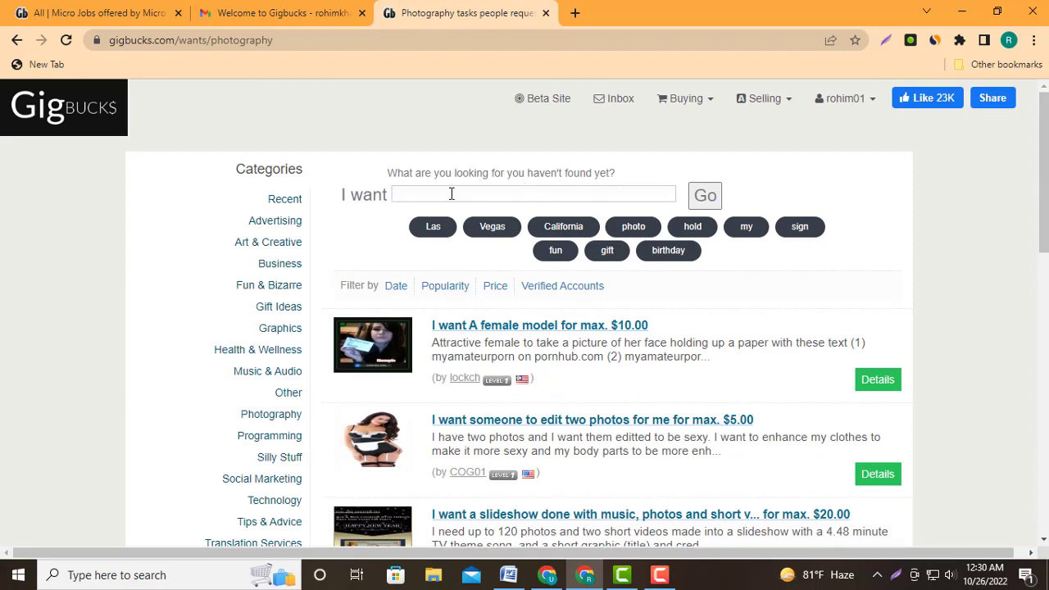
scroll(505, 297, down, 5)
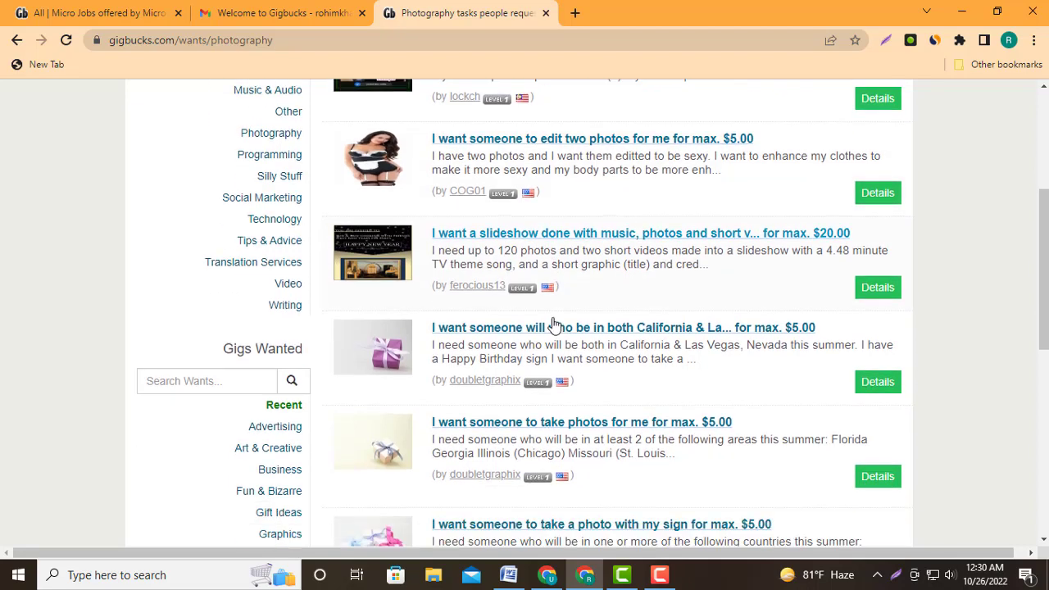
scroll(557, 333, up, 3)
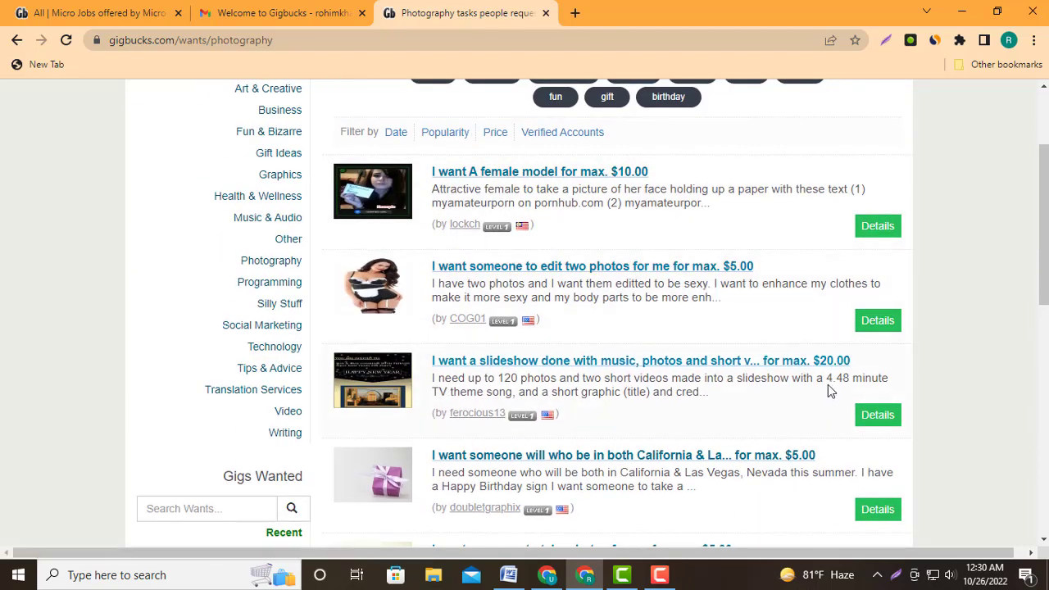
scroll(823, 377, down, 2)
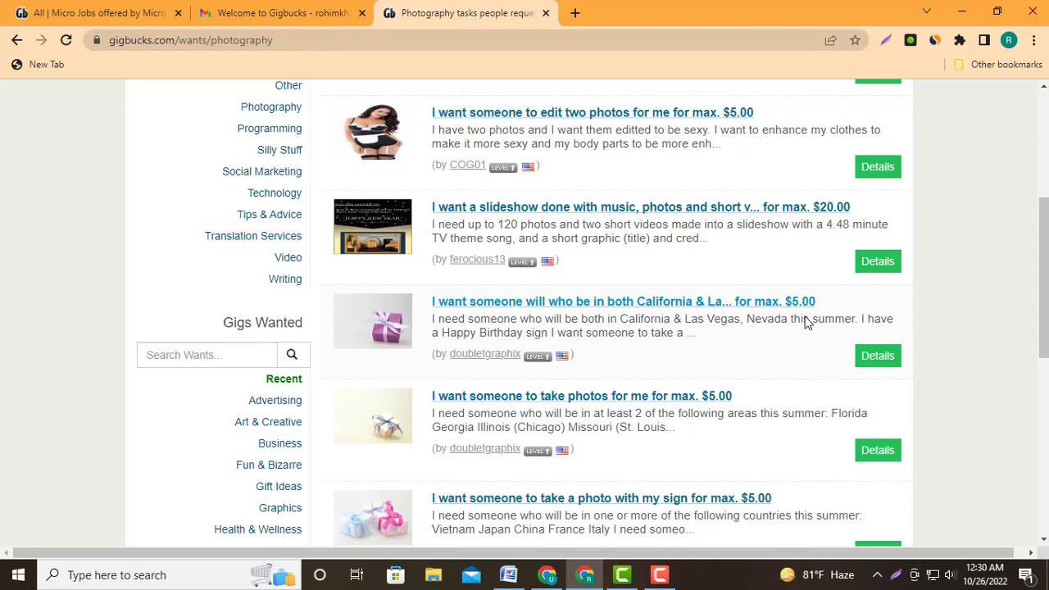
scroll(807, 323, down, 1)
scroll(732, 335, down, 2)
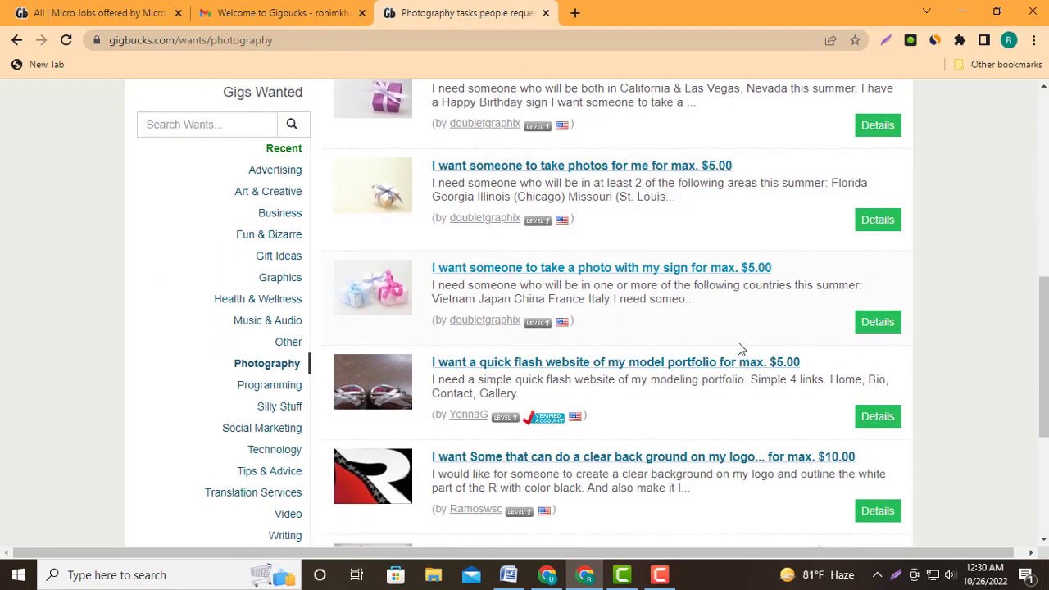
scroll(772, 306, down, 3)
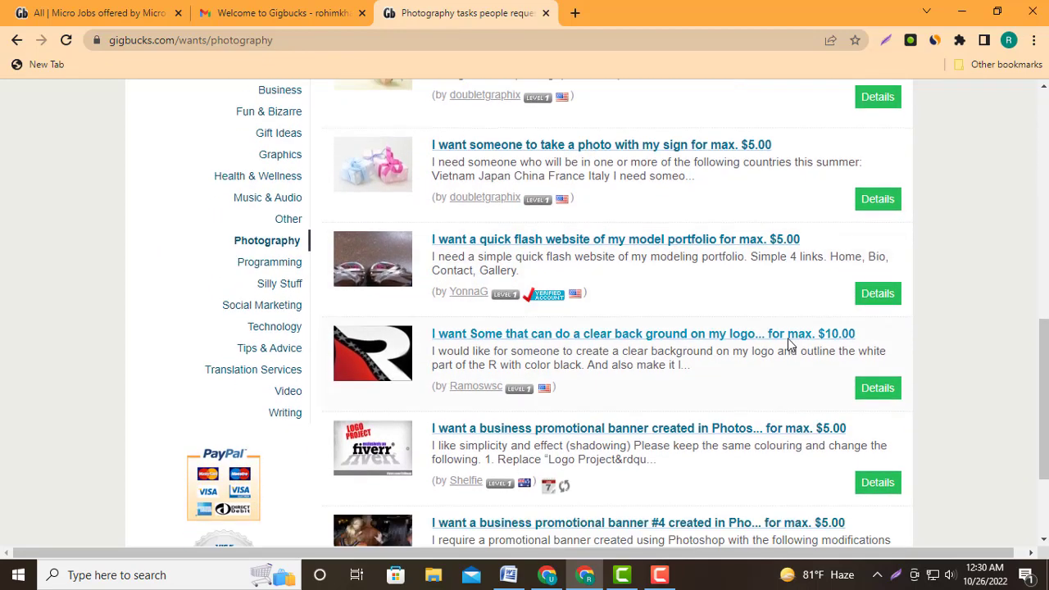
scroll(737, 340, down, 1)
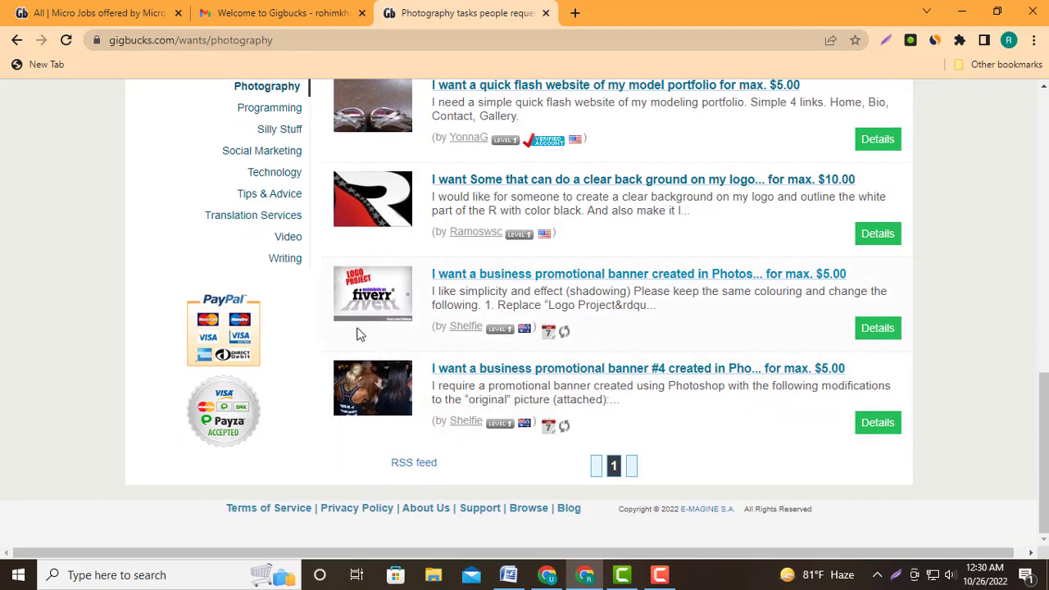
scroll(459, 387, up, 3)
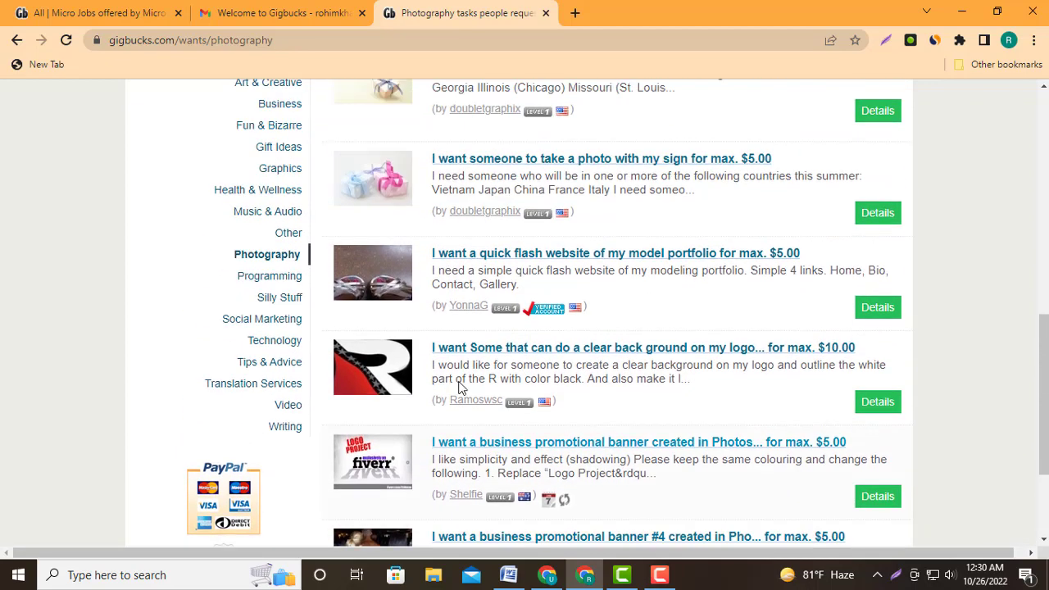
scroll(427, 373, up, 7)
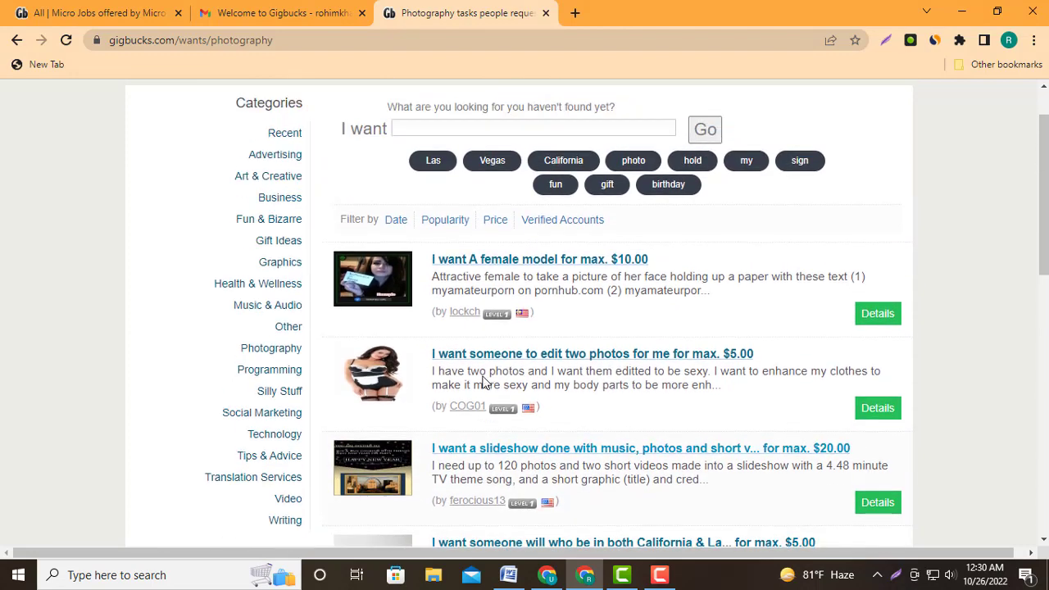